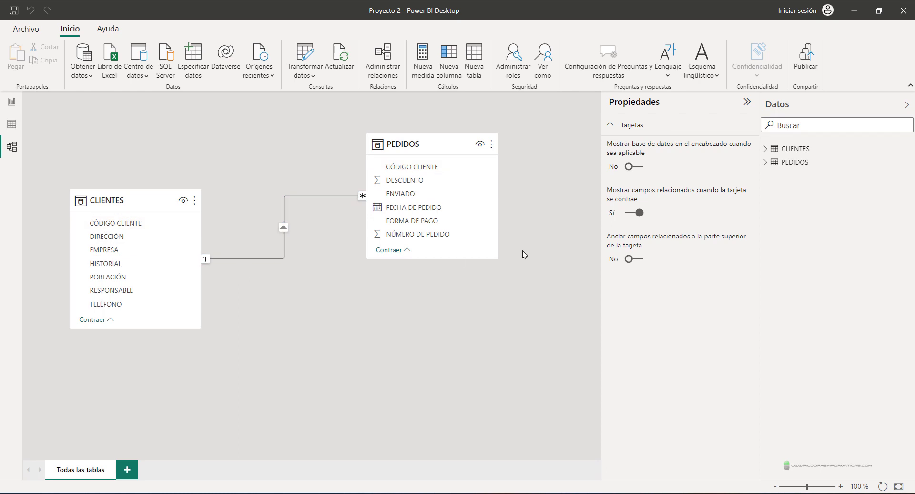
Collapse the Propiedades pane and move the CLIENTES table up and the PEDIDOS table closer to it in the model diagram
left_click(747, 102)
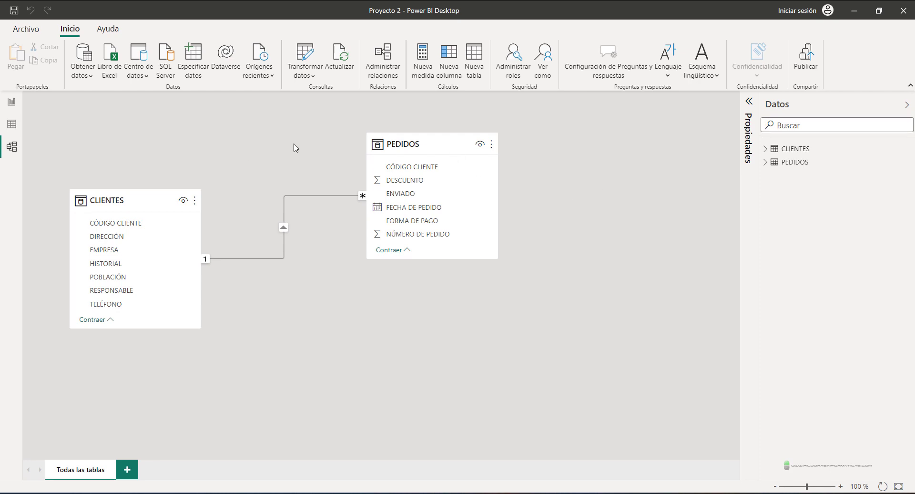
left_click_drag(149, 199, 148, 156)
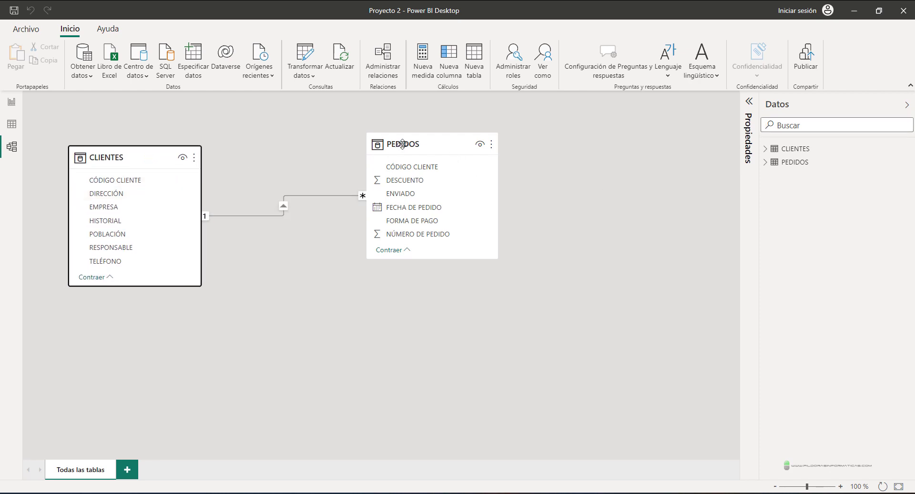
left_click_drag(402, 143, 300, 145)
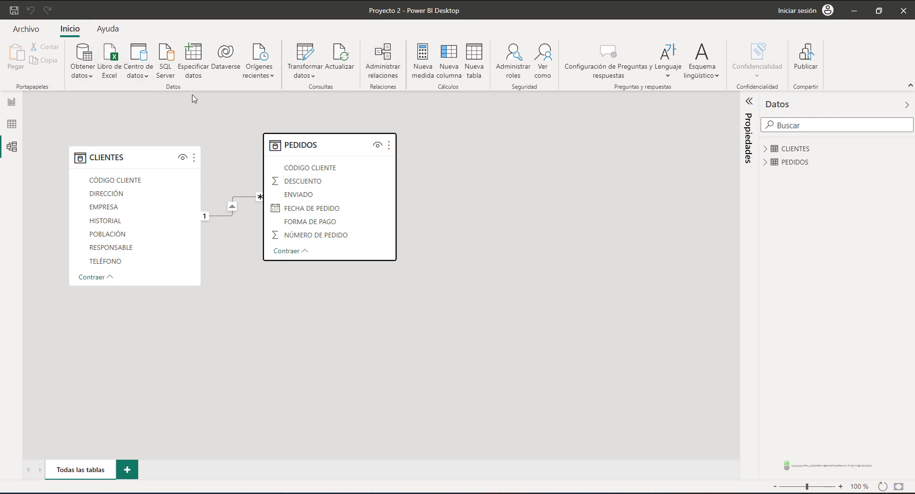
left_click_drag(61, 36, 299, 93)
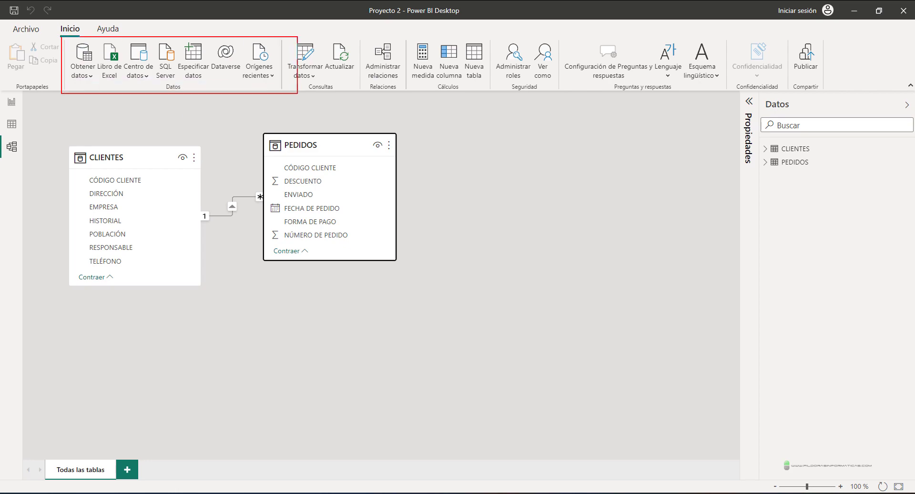
left_click_drag(123, 93, 204, 204)
key("Escape")
Load the PRODUCTOS table from the Excel workbook PRODUCTOS.xlsx and shift its card slightly away from PEDIDOS in the diagram
left_click(115, 75)
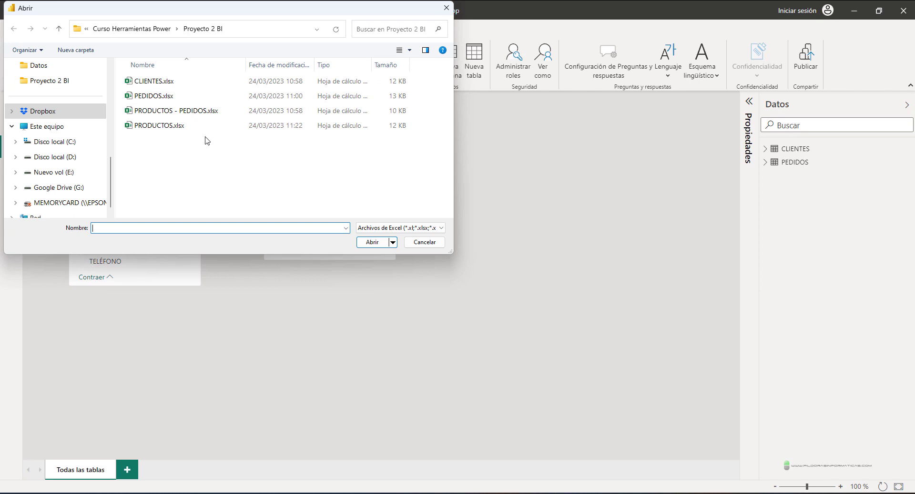
left_click(159, 126)
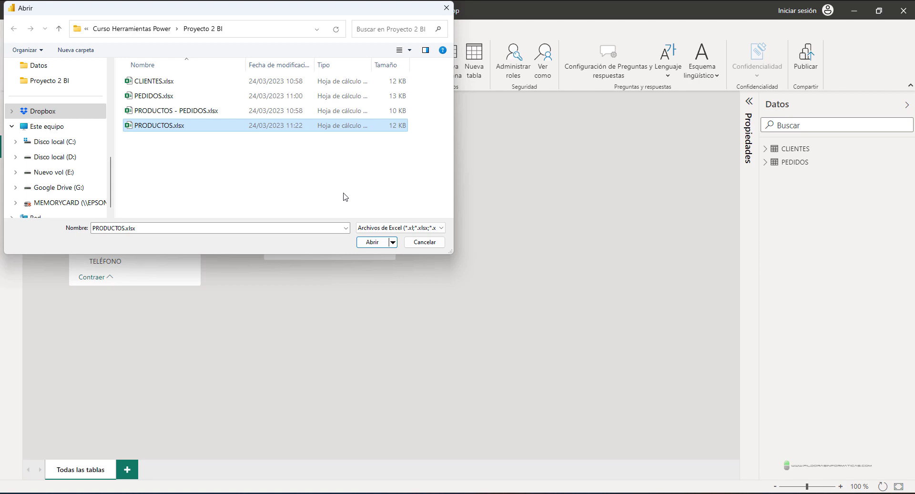
left_click(368, 243)
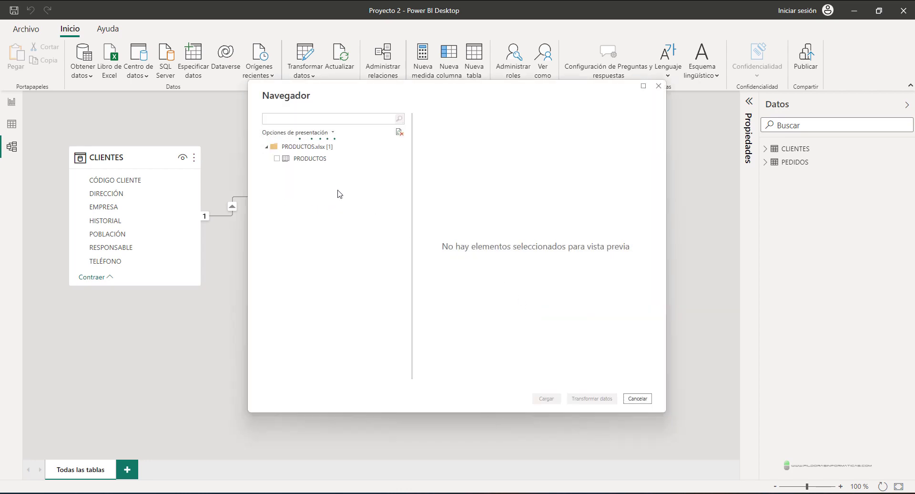
left_click_drag(360, 93, 350, 93)
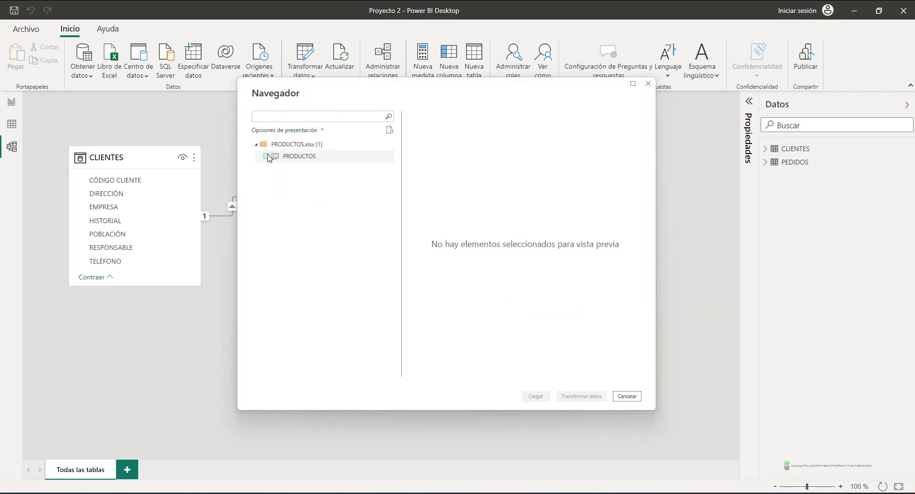
left_click(267, 156)
left_click(541, 400)
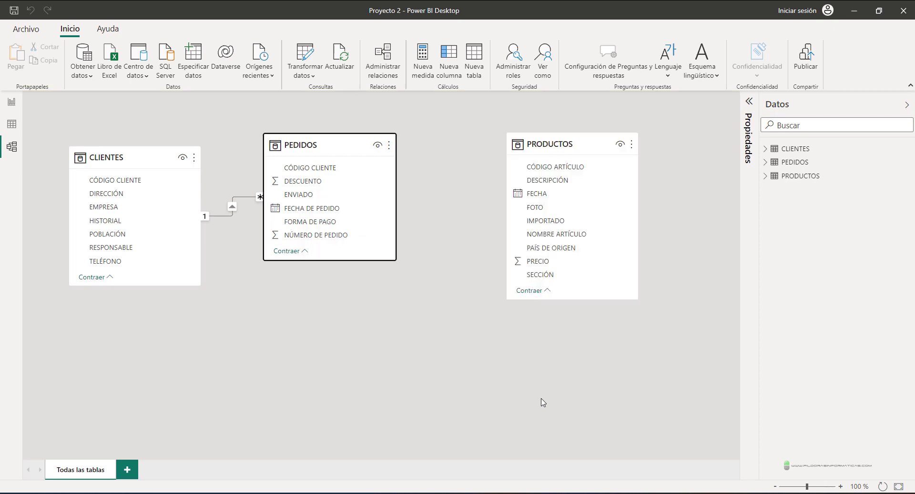
left_click_drag(575, 148, 596, 150)
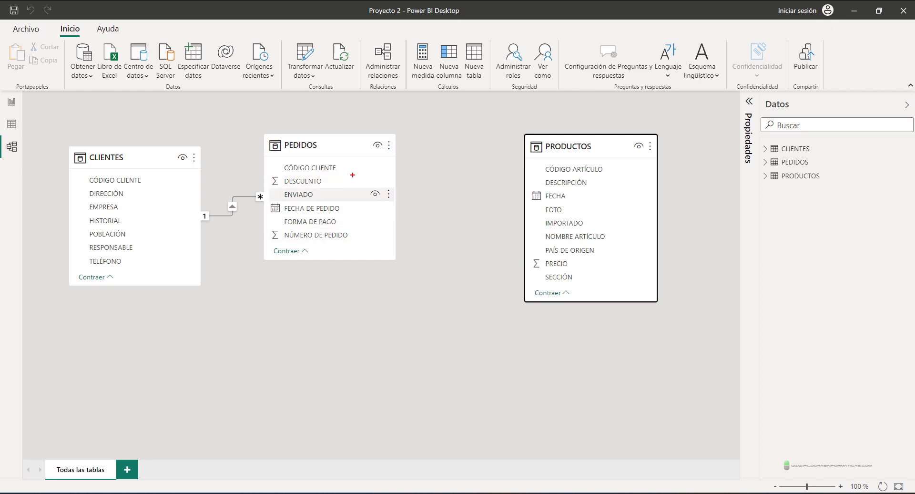
left_click_drag(396, 148, 524, 148)
left_click_drag(183, 200, 523, 200)
key("Escape")
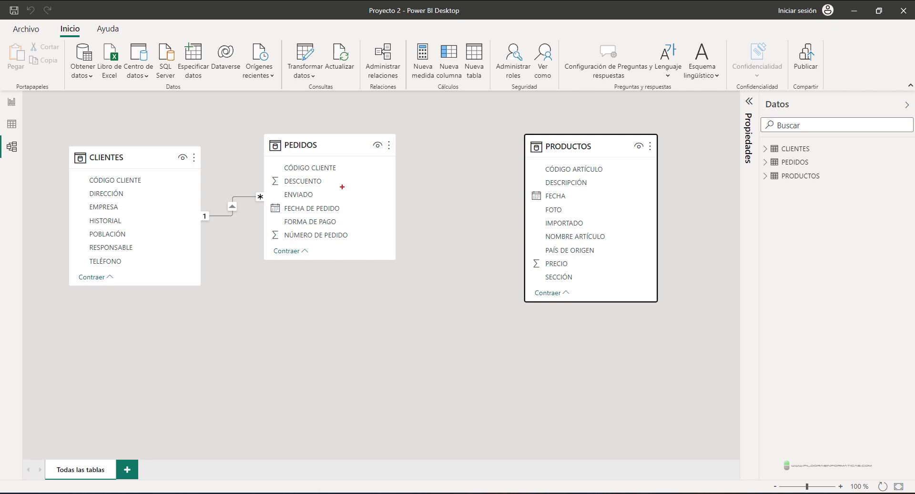
left_click_drag(354, 136, 347, 97)
left_click_drag(601, 134, 619, 112)
left_click_drag(128, 146, 96, 93)
left_click_drag(302, 133, 327, 104)
left_click_drag(88, 173, 148, 187)
left_click_drag(277, 163, 341, 176)
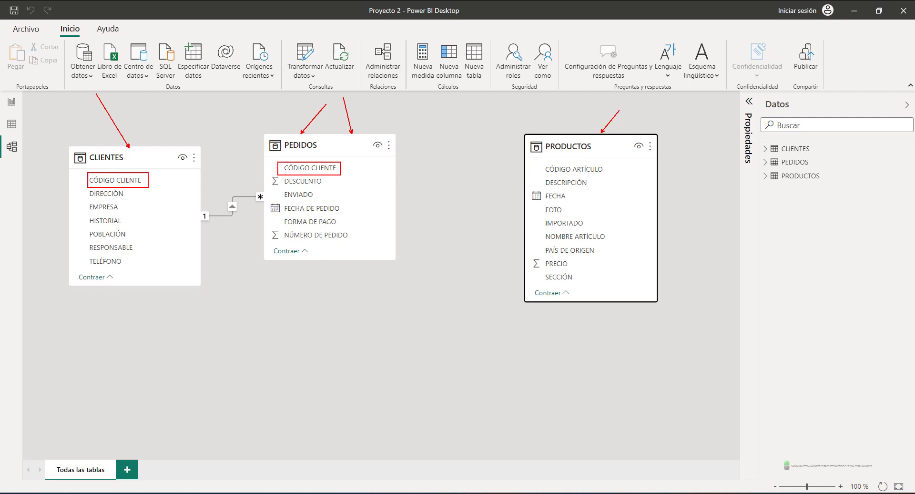
left_click_drag(152, 182, 280, 167)
key("Escape")
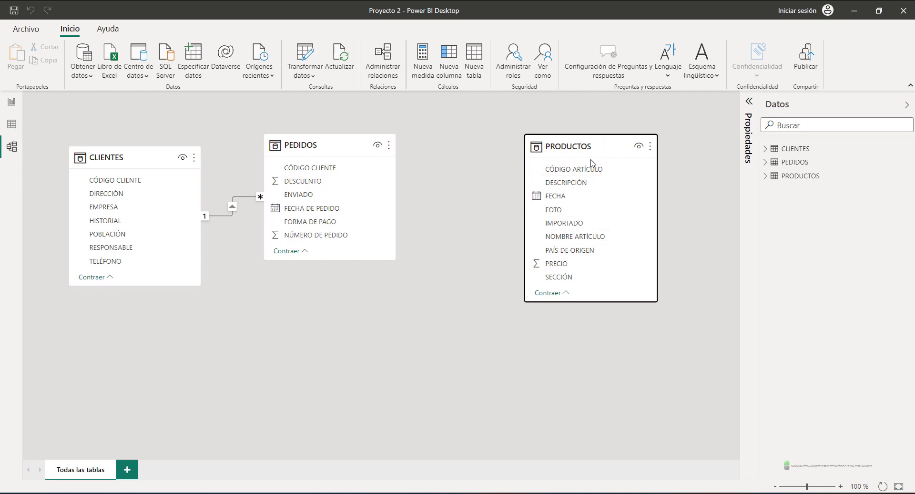
key("ctrl+2")
left_click_drag(163, 152, 196, 134)
left_click_drag(359, 141, 389, 94)
key("Escape")
Shift the PRODUCTOS card further from PEDIDOS and load the PRODUCTOS - PEDIDOS table from the Excel workbook PRODUCTOS - PEDIDOS.xlsx
left_click_drag(584, 150, 601, 148)
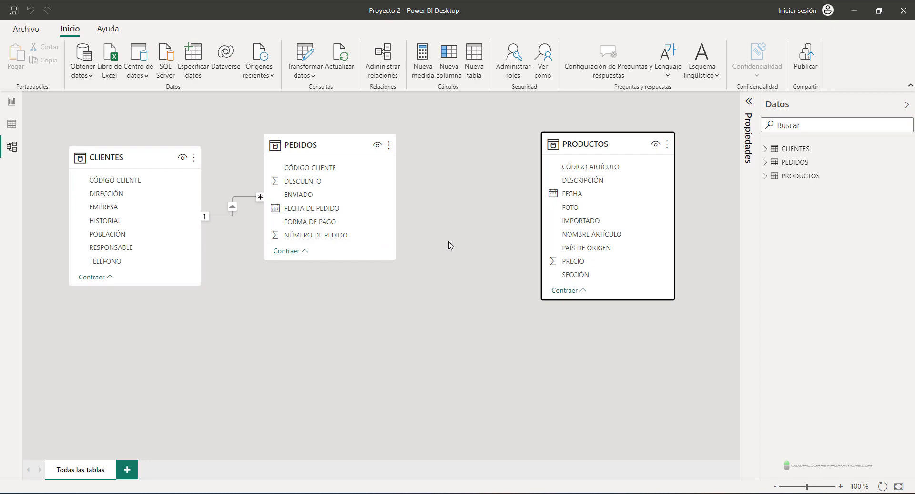
left_click(114, 64)
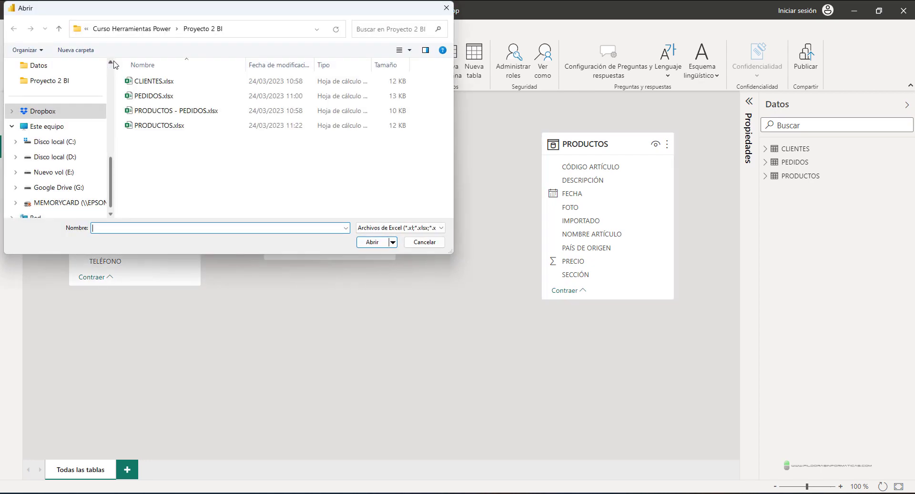
left_click(163, 114)
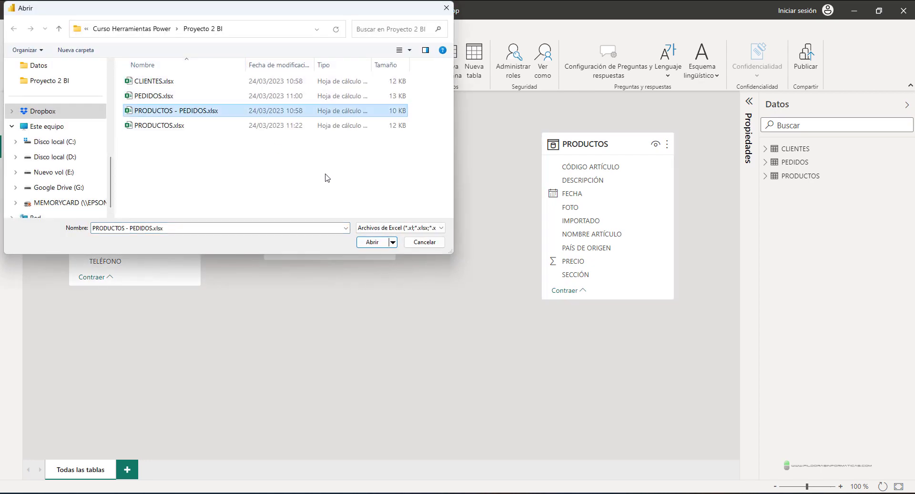
left_click(369, 244)
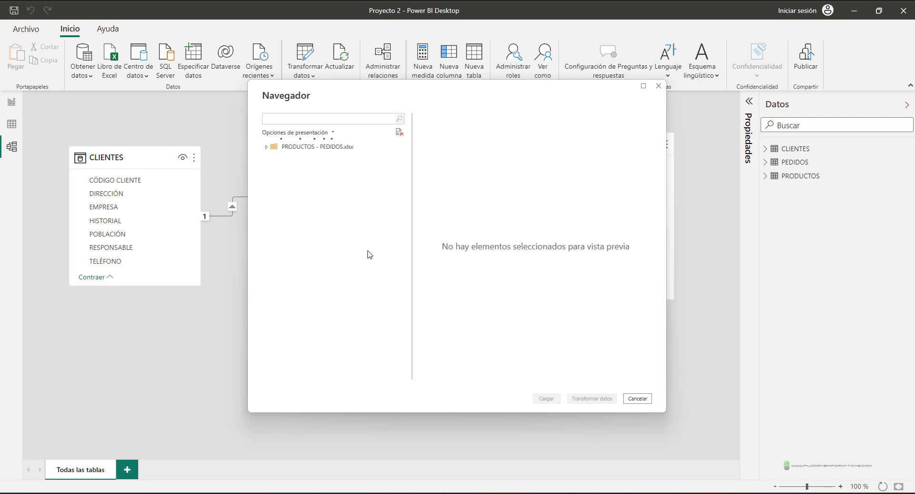
left_click(277, 158)
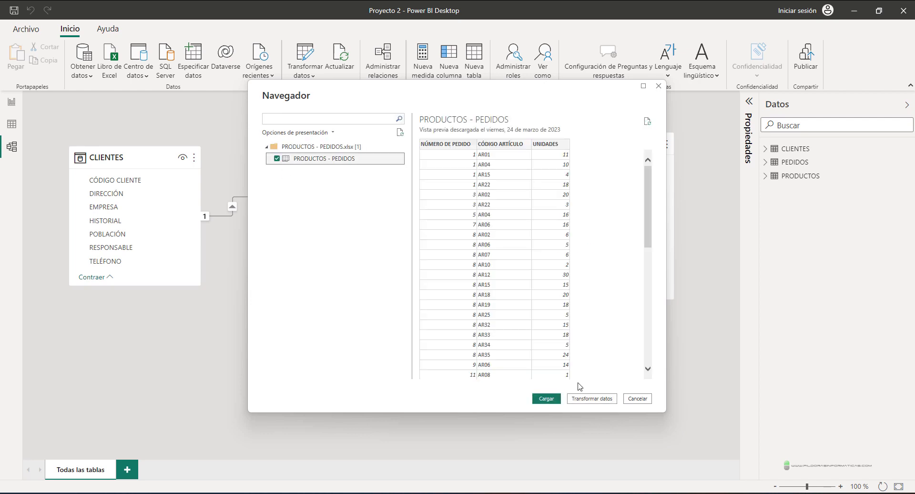
left_click(552, 399)
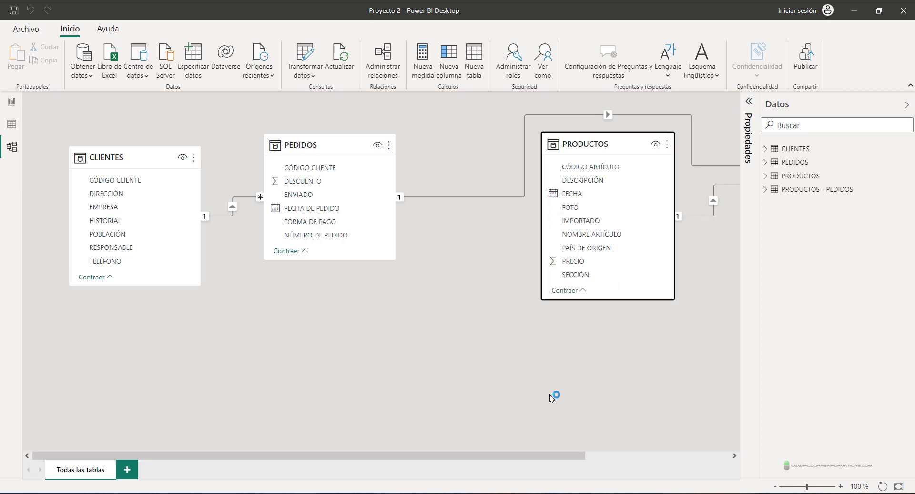
Collapse the Datos pane and rearrange the diagram so PRODUCTOS - PEDIDOS sits between PEDIDOS and a lowered PRODUCTOS table
left_click(907, 104)
left_click_drag(820, 143, 779, 143)
left_click_drag(584, 150, 705, 254)
left_click_drag(739, 141, 474, 140)
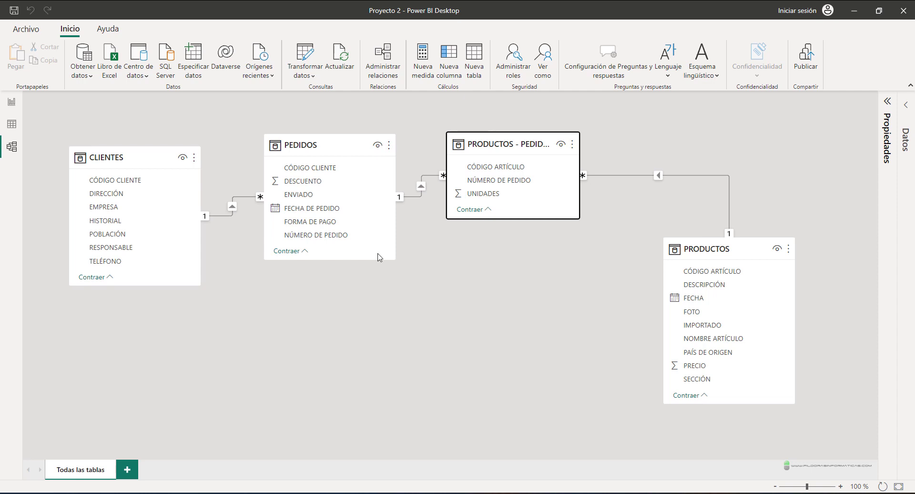
left_click_drag(349, 136, 380, 99)
left_click_drag(681, 234, 659, 189)
key("Escape")
key("ctrl+2")
left_click_drag(337, 140, 313, 95)
left_click_drag(497, 132, 516, 105)
left_click_drag(392, 187, 411, 207)
left_click_drag(432, 166, 448, 182)
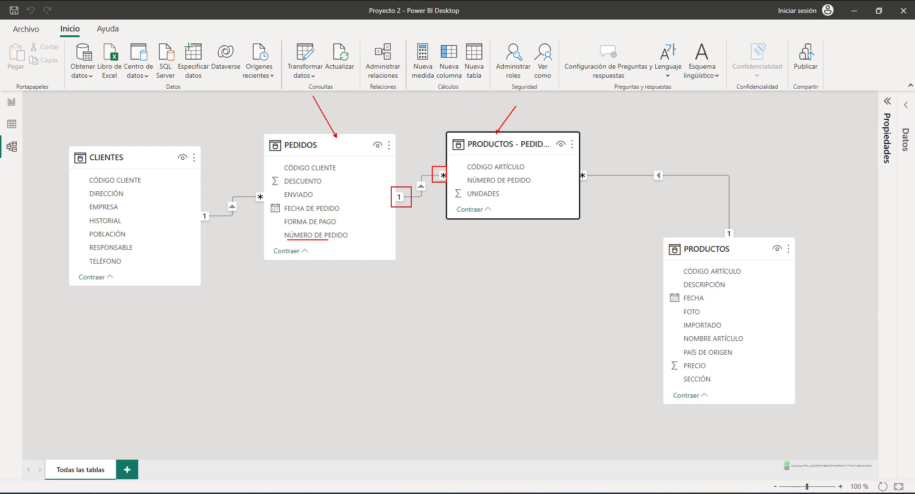
left_click_drag(469, 187, 524, 187)
left_click_drag(589, 143, 638, 120)
left_click_drag(752, 227, 784, 203)
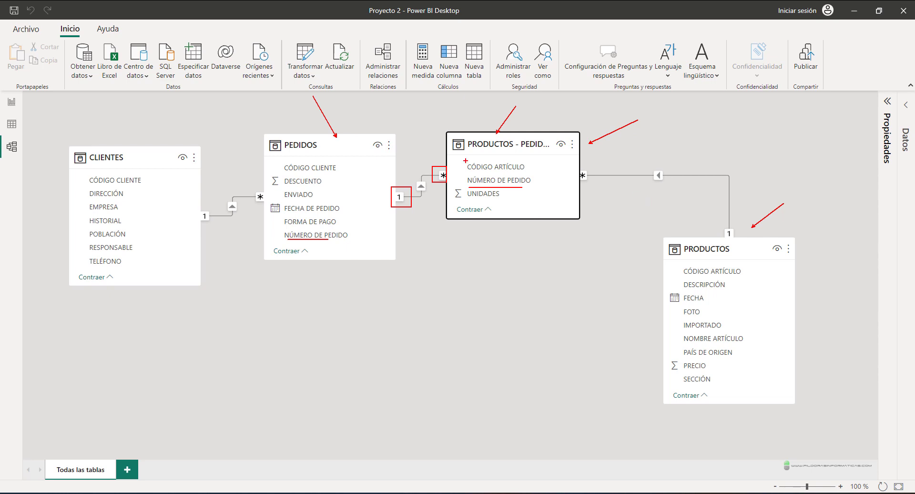
left_click_drag(463, 160, 536, 170)
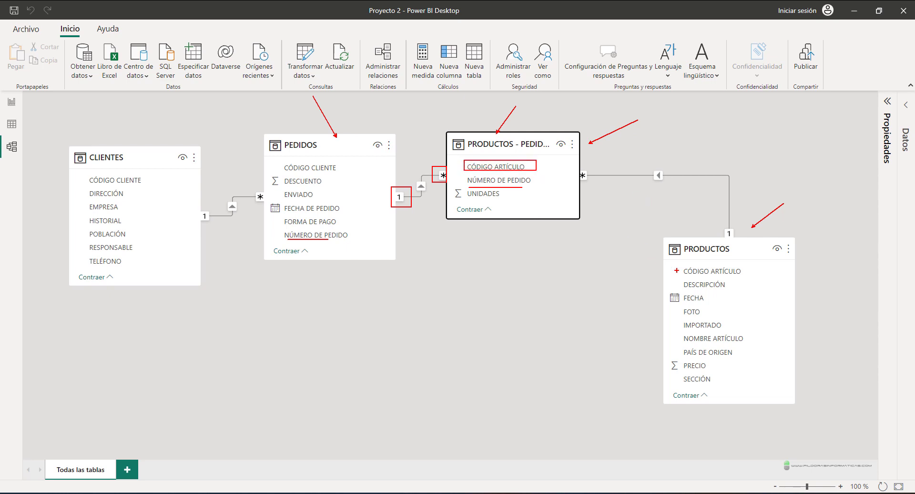
left_click_drag(678, 262, 750, 280)
key("Escape")
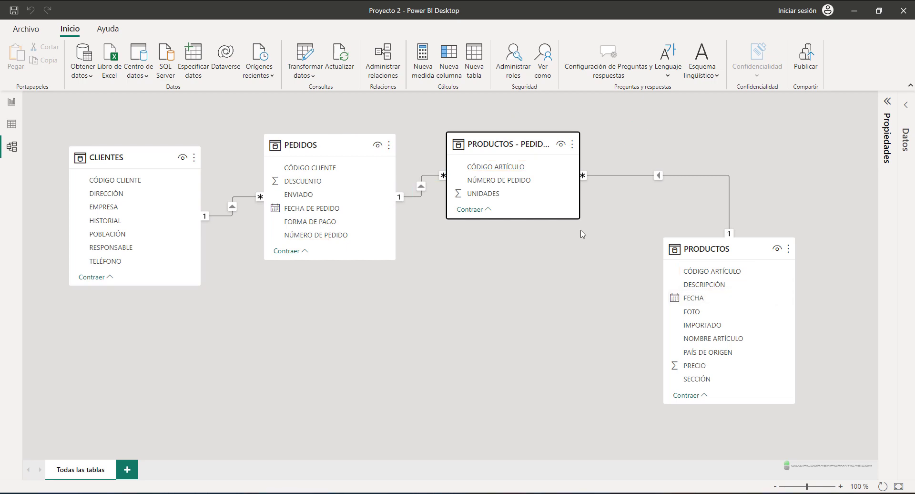
Move the PRODUCTOS - PEDIDOS table slightly further away from PEDIDOS in the diagram
left_click_drag(498, 144, 514, 144)
key("ctrl+2")
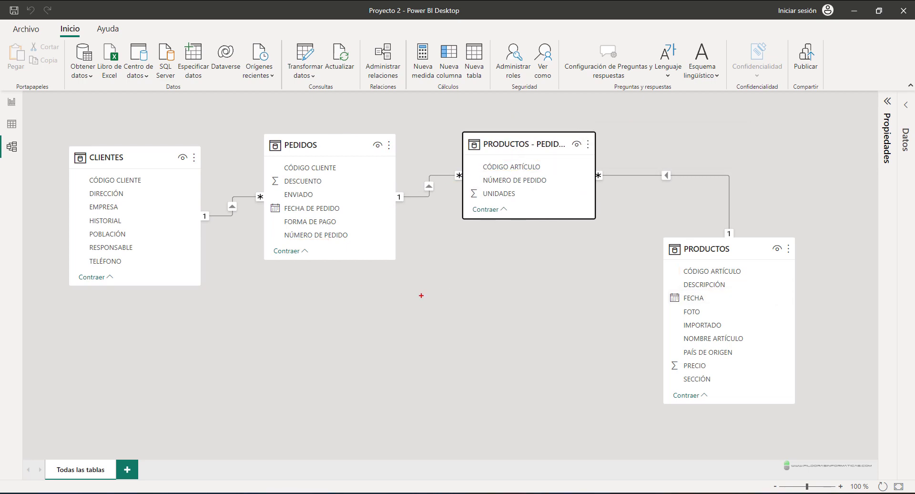
mouse_move(349, 262)
left_mouse_down()
mouse_move(385, 333)
mouse_move(401, 343)
left_mouse_up()
mouse_move(647, 323)
left_mouse_down()
mouse_move(453, 339)
mouse_move(463, 342)
left_mouse_up()
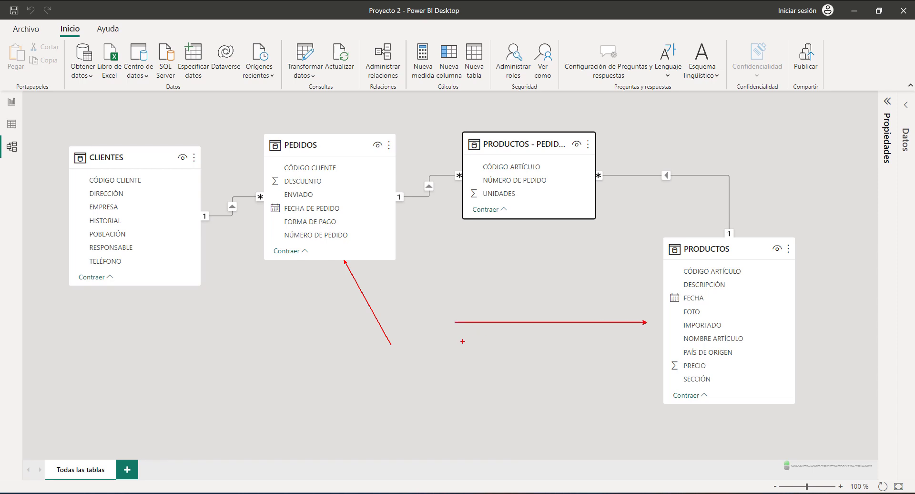
left_click_drag(445, 125, 626, 229)
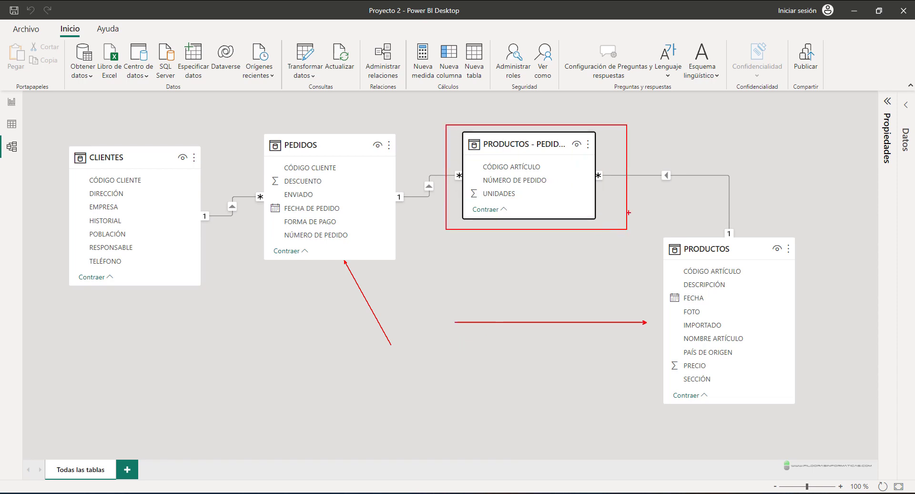
key("ctrl+z")
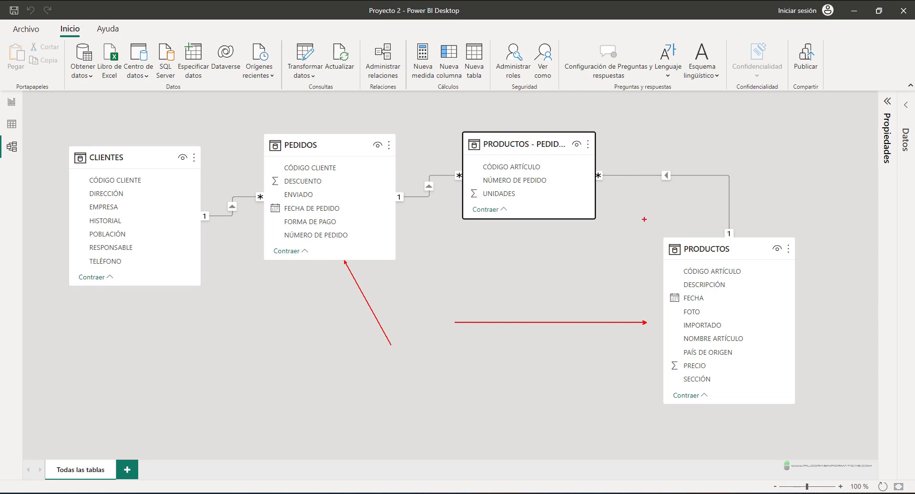
left_click_drag(402, 246, 470, 283)
left_click_drag(745, 227, 776, 180)
left_click_drag(543, 128, 569, 78)
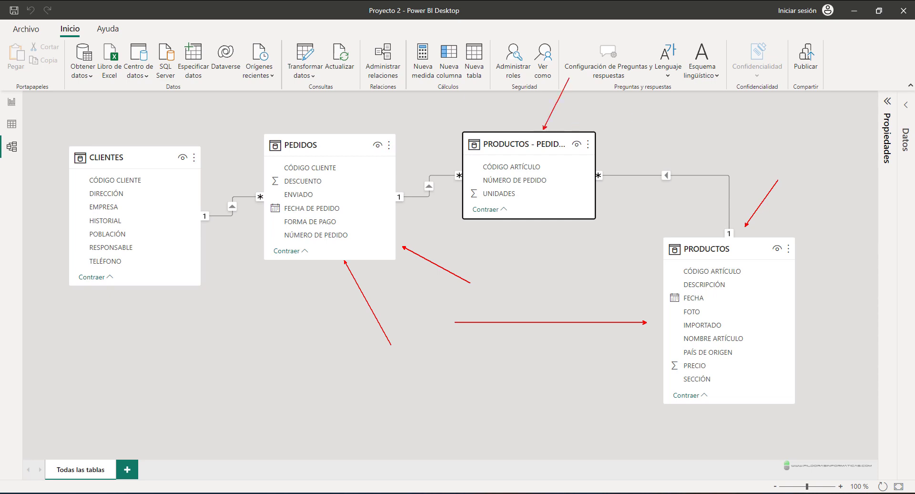
left_click_drag(342, 130, 328, 96)
left_click_drag(780, 234, 794, 207)
left_click_drag(454, 122, 615, 224)
key("Escape")
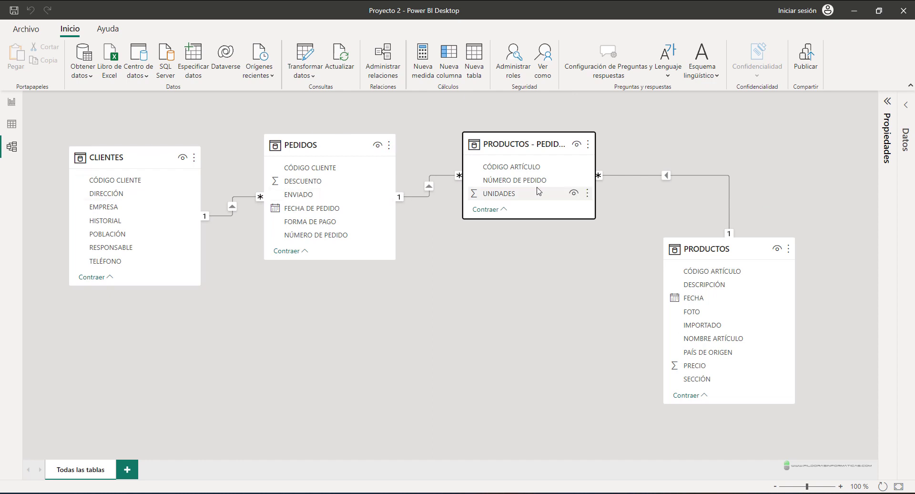
Move the PRODUCTOS table closer beneath PRODUCTOS - PEDIDOS and highlight the relationship between CLIENTES and PEDIDOS
left_click_drag(698, 248, 636, 272)
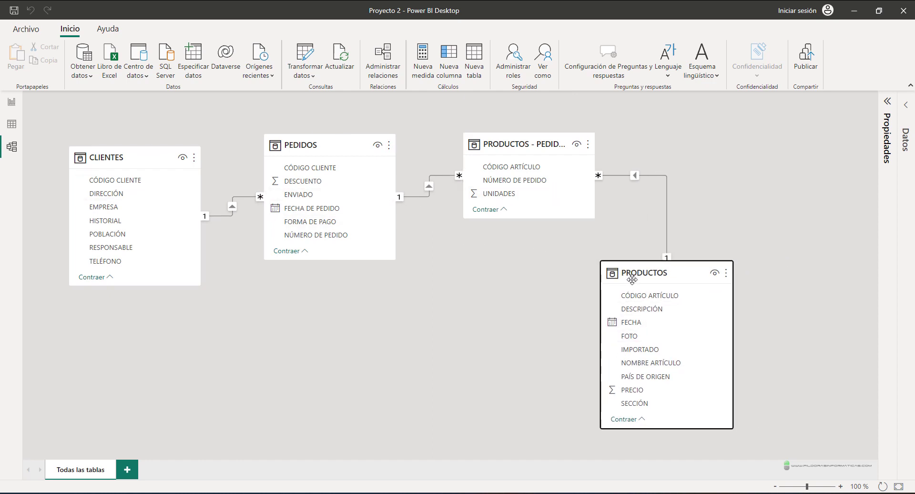
mouse_move(632, 280)
left_click(204, 220)
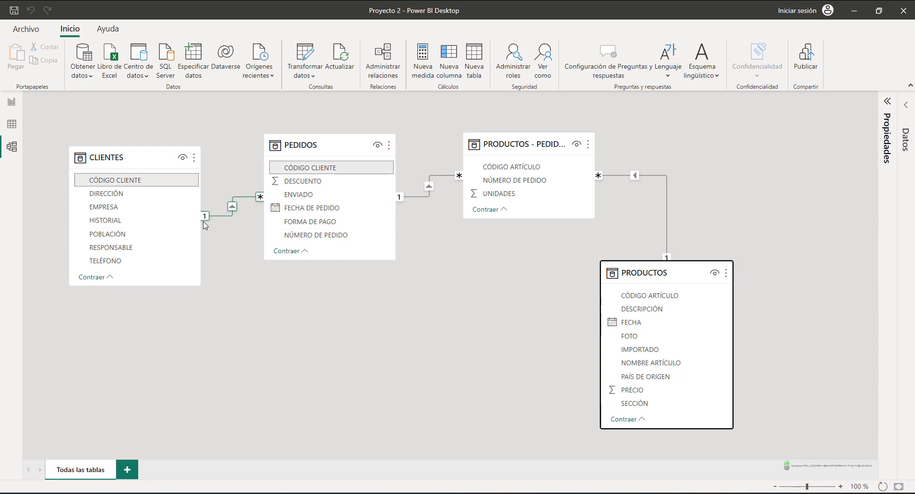
Switch to the report view, collapse the Filtros pane and widen the Visualizaciones pane
left_click(14, 105)
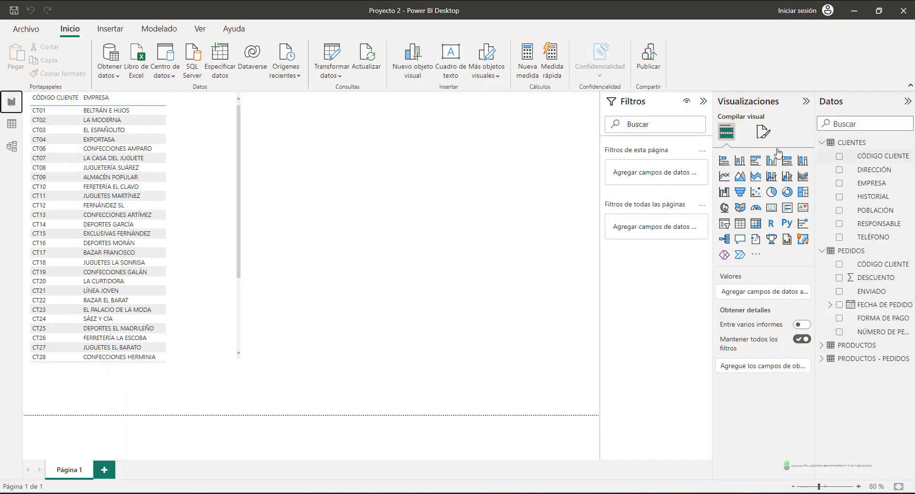
left_click(704, 102)
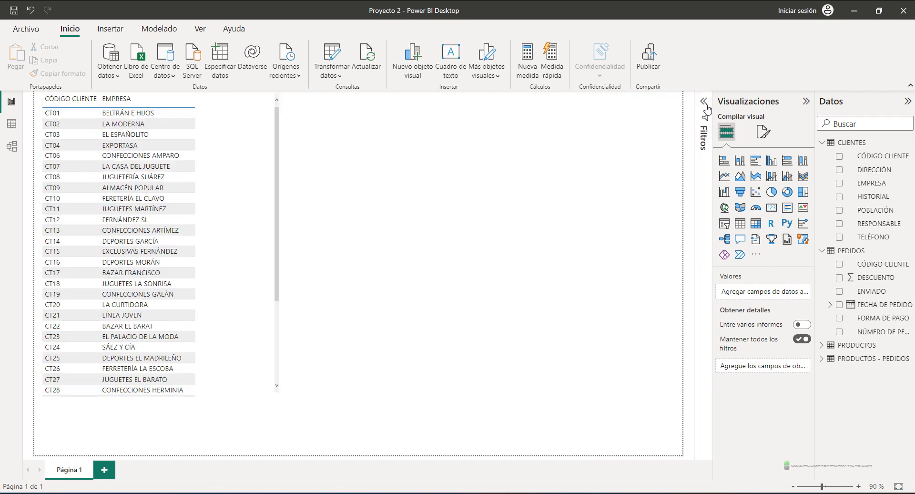
left_click_drag(712, 159, 614, 161)
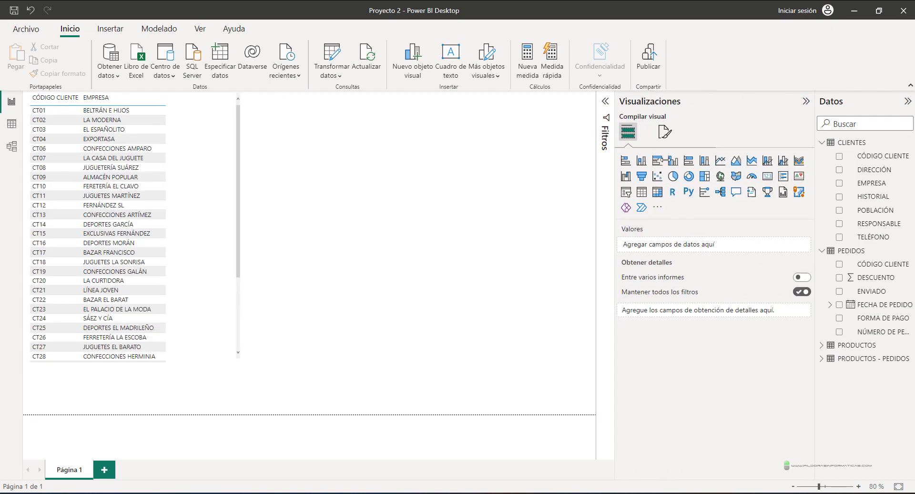
Widen the Datos pane, narrow the Visualizaciones pane, and expand the PRODUCTOS and PRODUCTOS - PEDIDOS field lists
left_click_drag(815, 185, 712, 183)
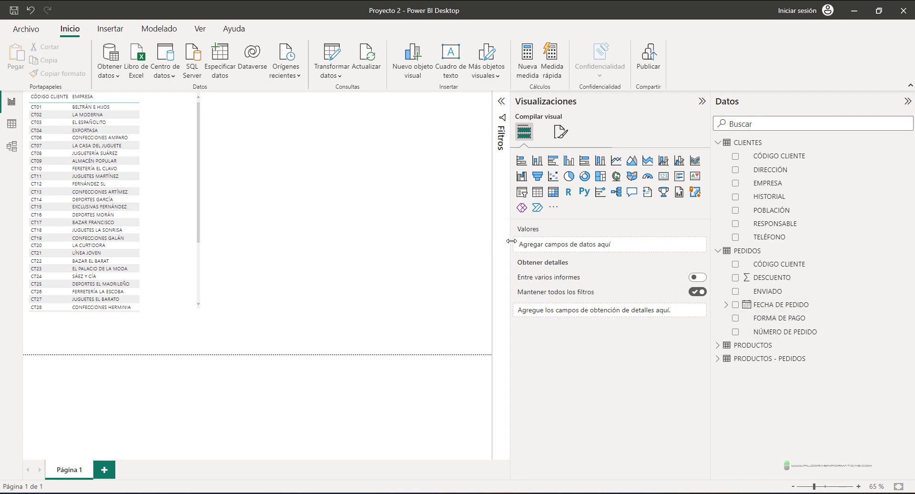
left_click_drag(508, 246, 607, 246)
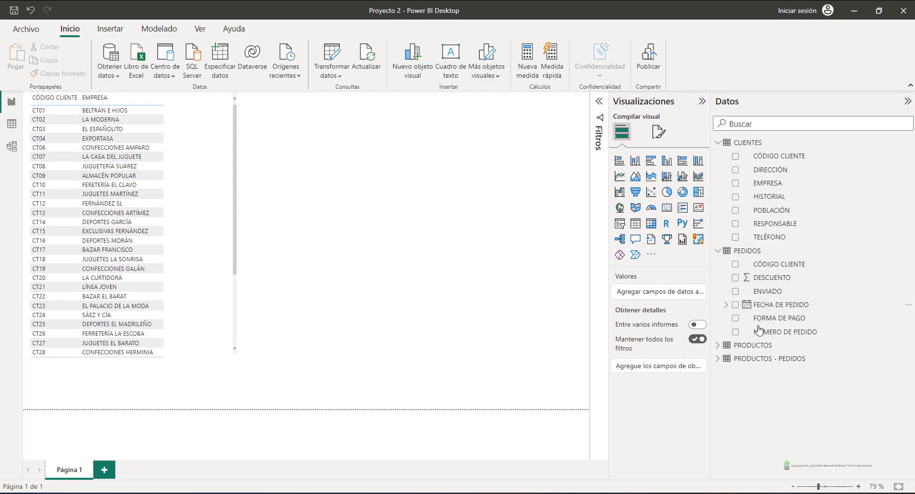
left_click(718, 345)
scroll(729, 405, "down", 1)
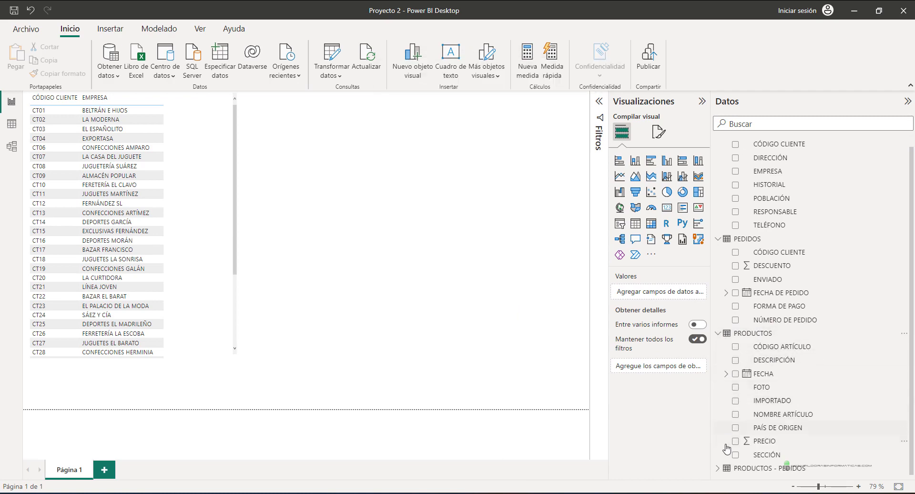
left_click(718, 468)
scroll(741, 427, "down", 1)
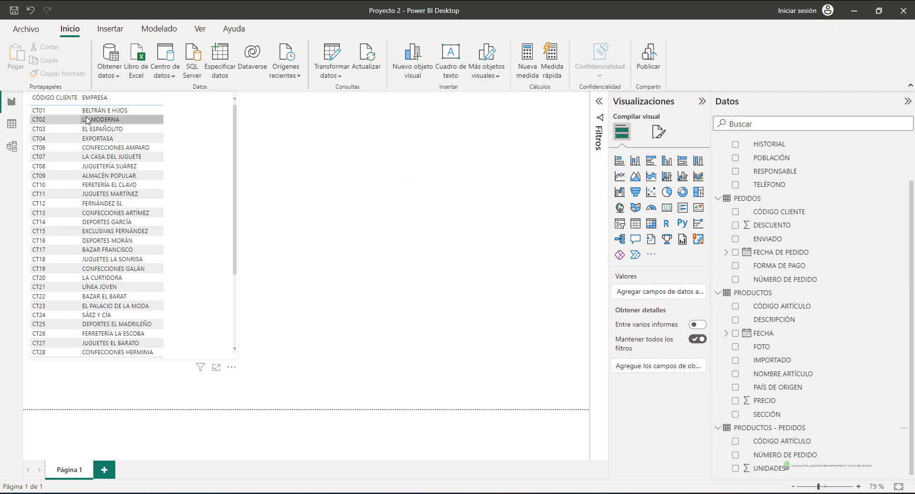
Add CÓDIGO CLIENTE from PEDIDOS and NOMBRE ARTÍCULO from PRODUCTOS to the customer table visual and enlarge it to fit all columns
left_click(186, 138)
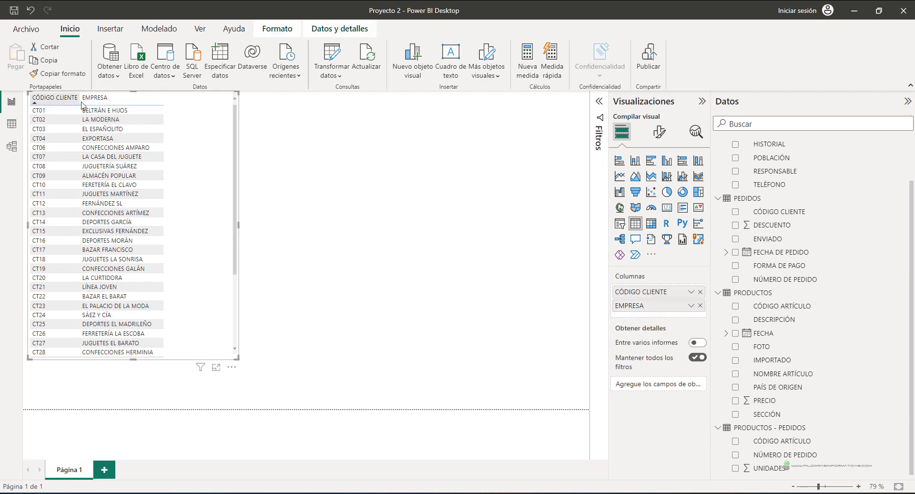
scroll(810, 215, "up", 1)
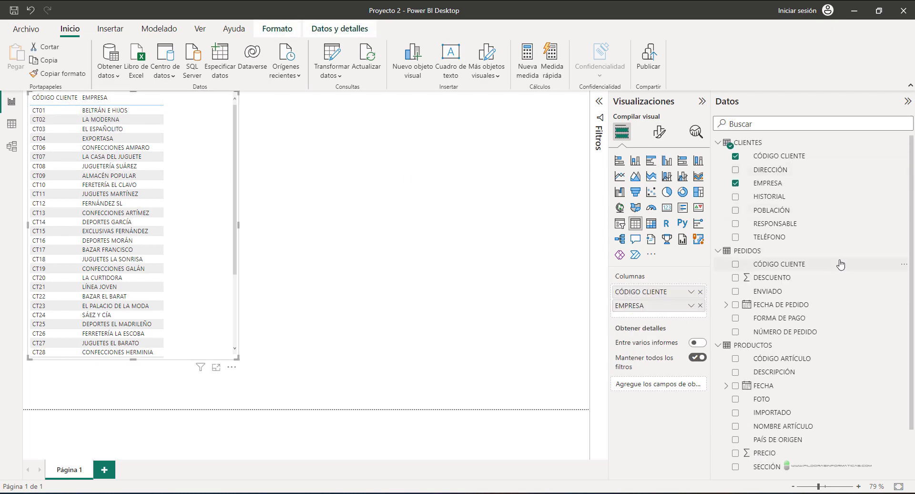
scroll(839, 265, "down", 1)
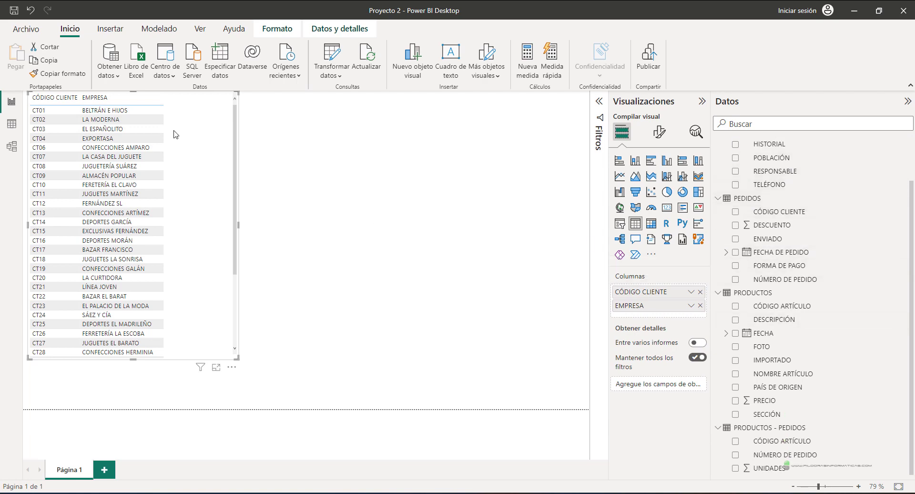
left_click(736, 212)
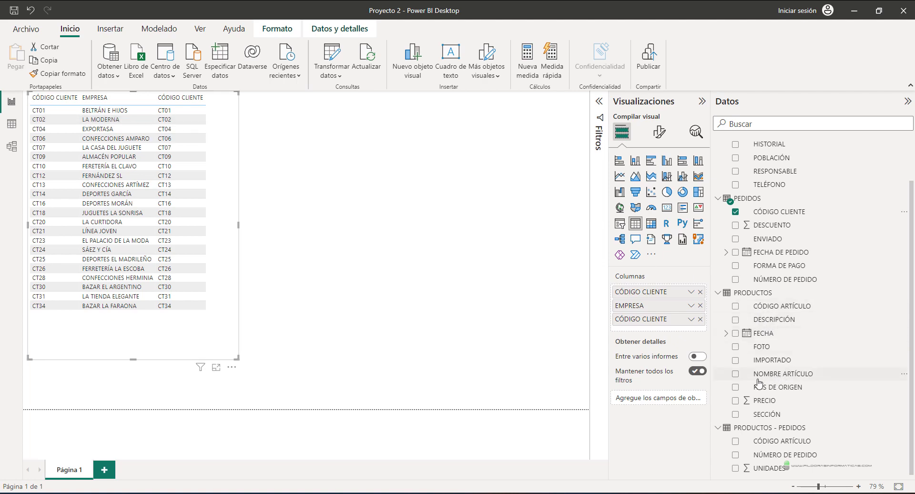
left_click(735, 376)
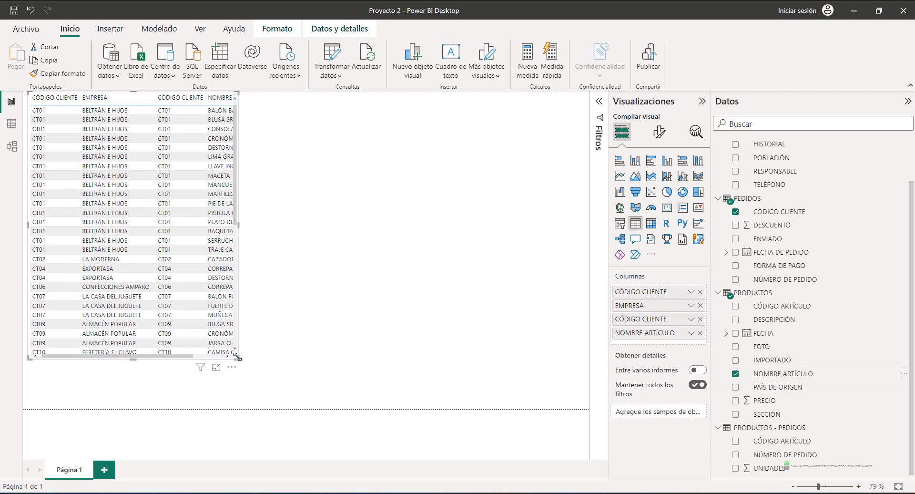
left_click_drag(238, 357, 460, 403)
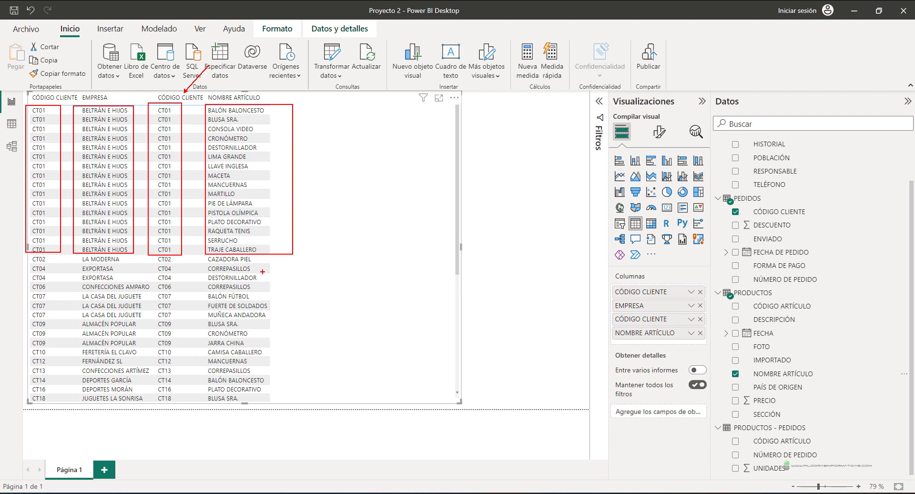
mouse_move(56, 109)
left_mouse_down()
mouse_move(61, 248)
mouse_move(85, 263)
mouse_move(291, 263)
left_mouse_up()
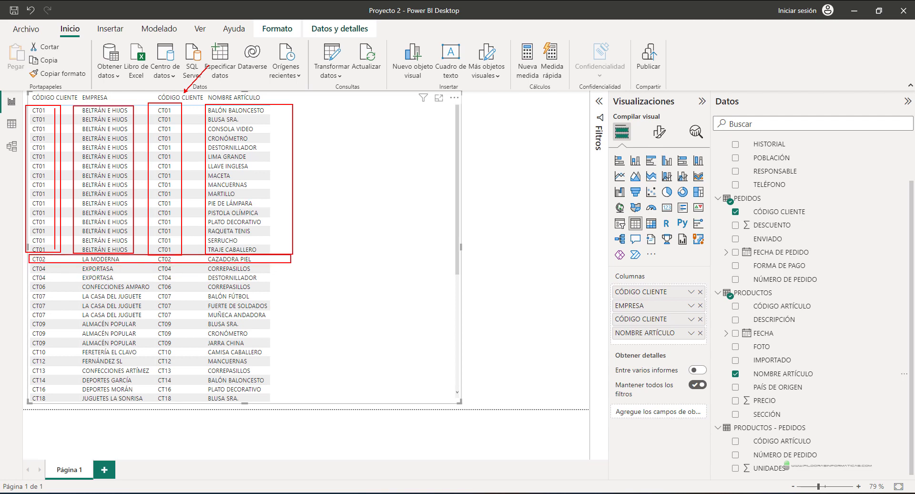
mouse_move(29, 263)
left_mouse_down()
mouse_move(227, 299)
mouse_move(273, 285)
mouse_move(296, 247)
left_mouse_up()
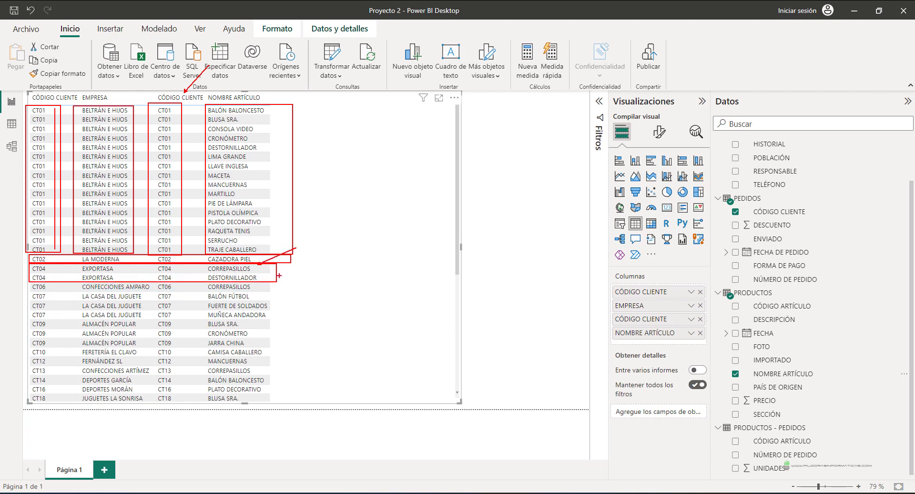
left_click_drag(268, 277, 314, 289)
key("Escape")
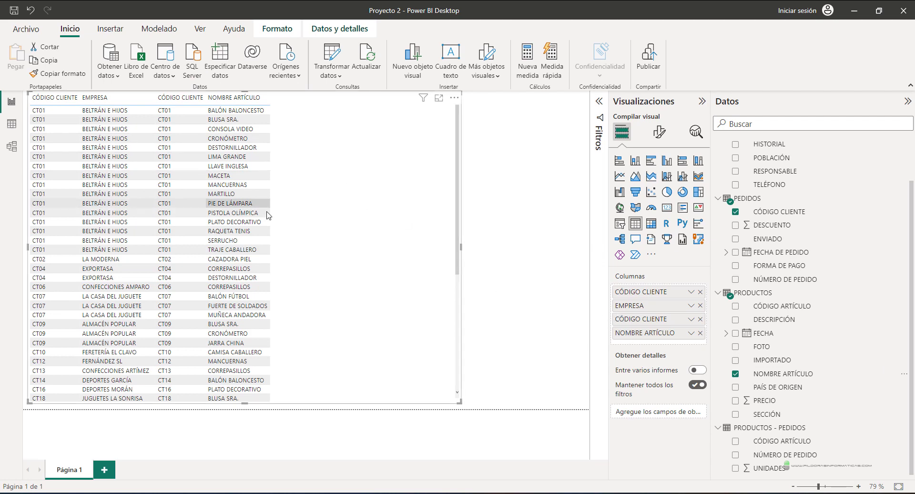
Add the UNIDADES field from PRODUCTOS - PEDIDOS to the table visual as a summed column
left_click(736, 468)
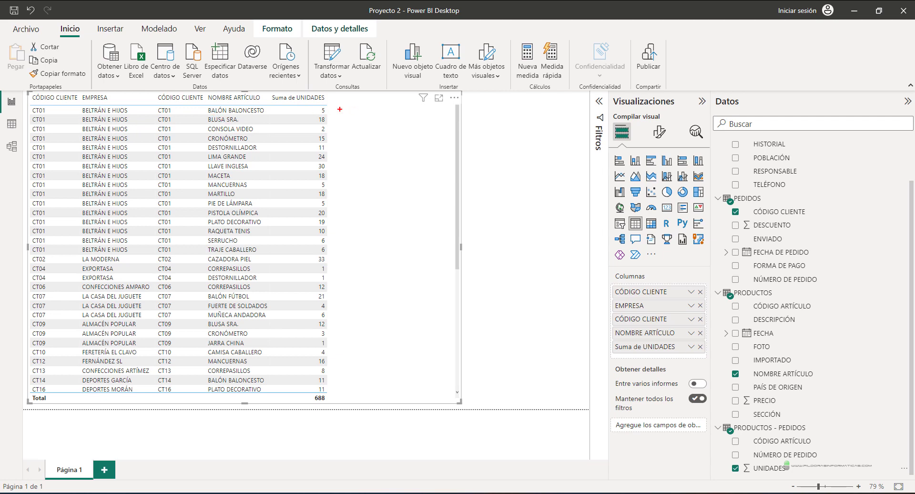
mouse_move(339, 109)
left_mouse_down()
mouse_move(367, 106)
mouse_move(364, 120)
left_mouse_up()
key("Escape")
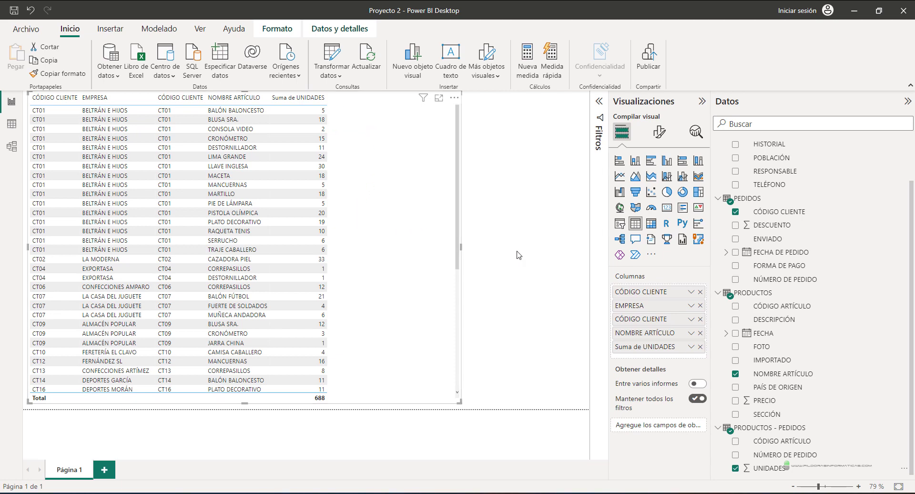
Review the relationships linking CLIENTES, PEDIDOS, PRODUCTOS - PEDIDOS and PRODUCTOS in the model view, and return to the report
left_click(11, 146)
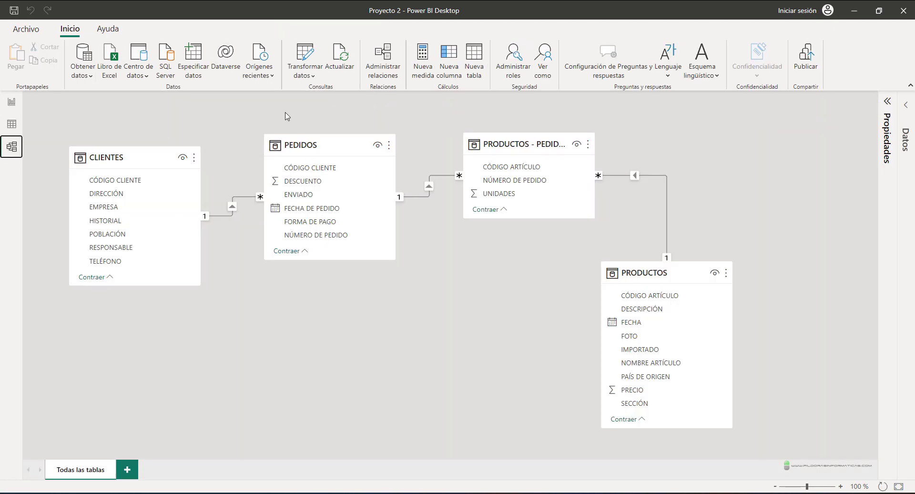
left_click(12, 102)
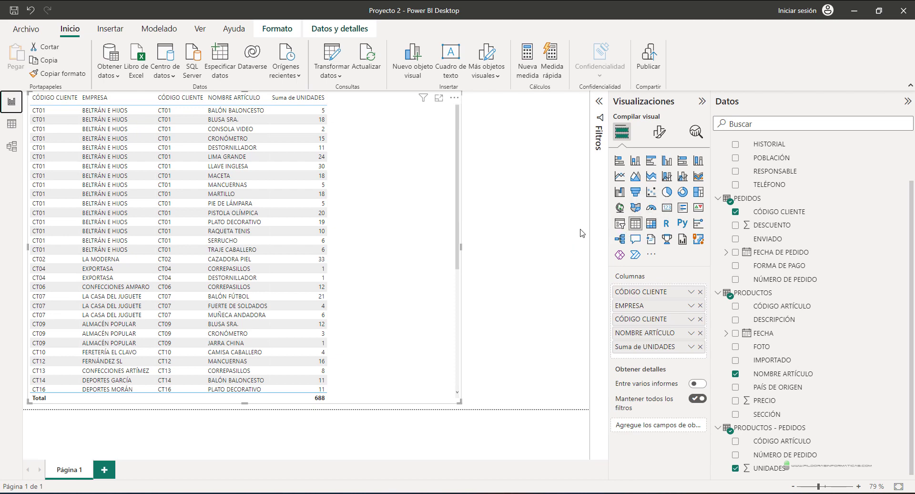
Remove UNIDADES, NOMBRE ARTÍCULO and the PEDIDOS CÓDIGO CLIENTE column from the table visual and narrow it
left_click(700, 346)
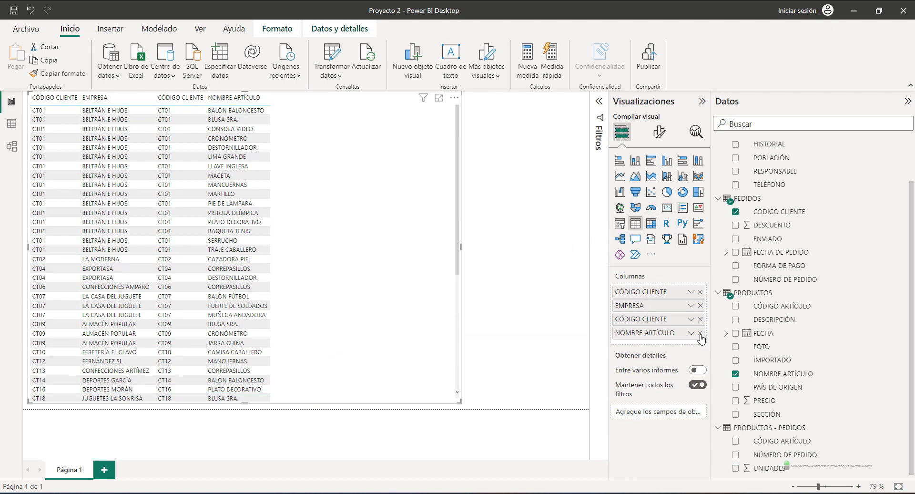
left_click(700, 332)
left_click(700, 318)
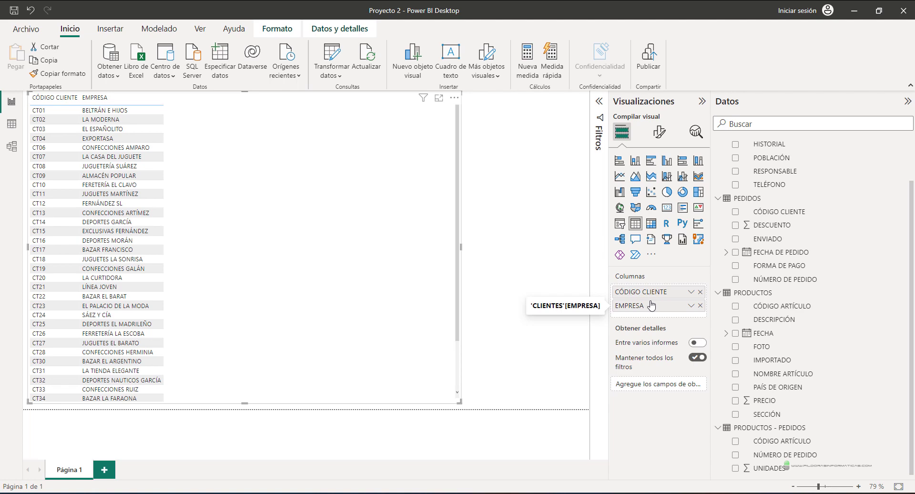
left_click_drag(458, 402, 298, 402)
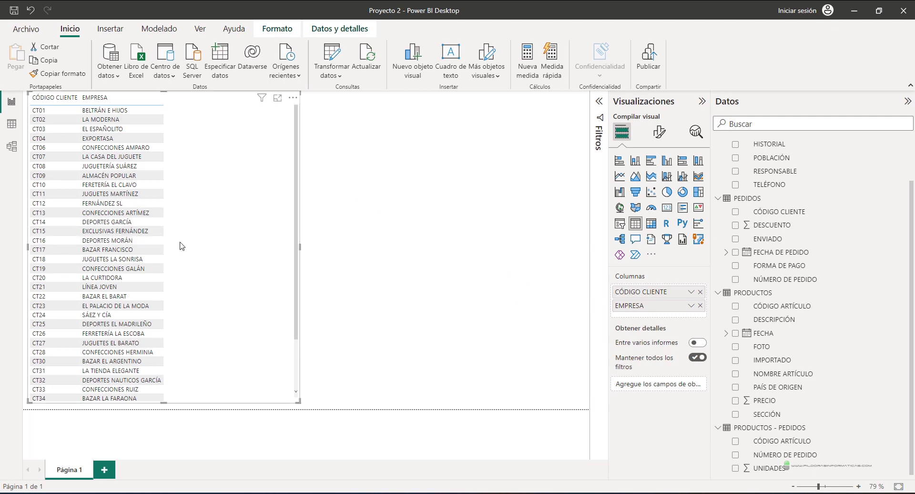
Convert the table of CÓDIGO CLIENTE and EMPRESA into a Matriz visual and enlarge it
left_click(651, 224)
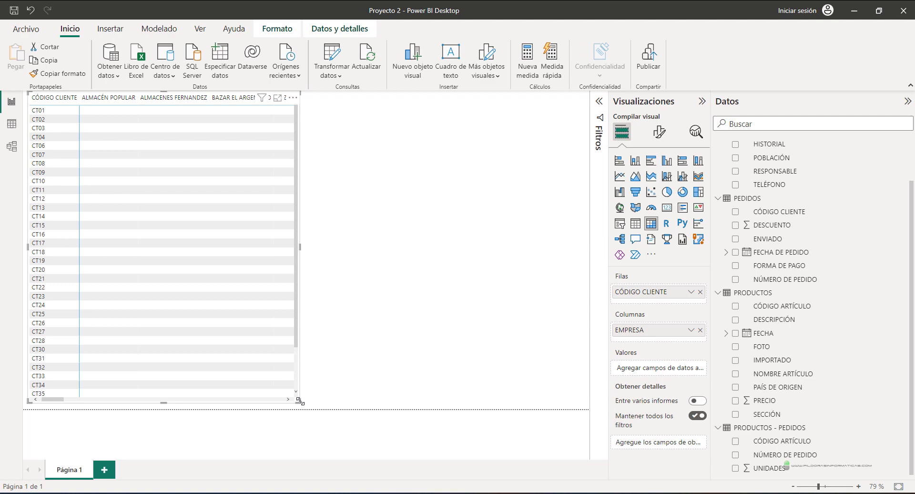
left_click_drag(298, 401, 392, 408)
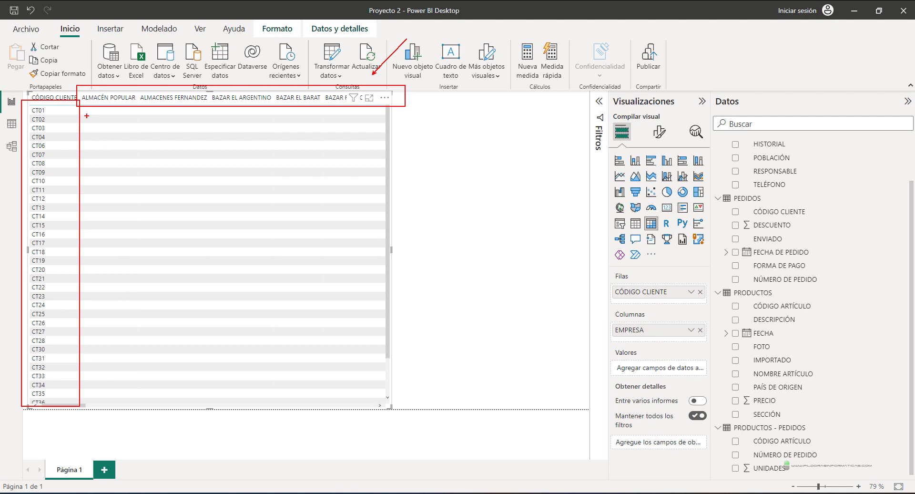
mouse_move(86, 116)
left_mouse_down()
mouse_move(241, 289)
mouse_move(384, 419)
mouse_move(384, 400)
left_mouse_up()
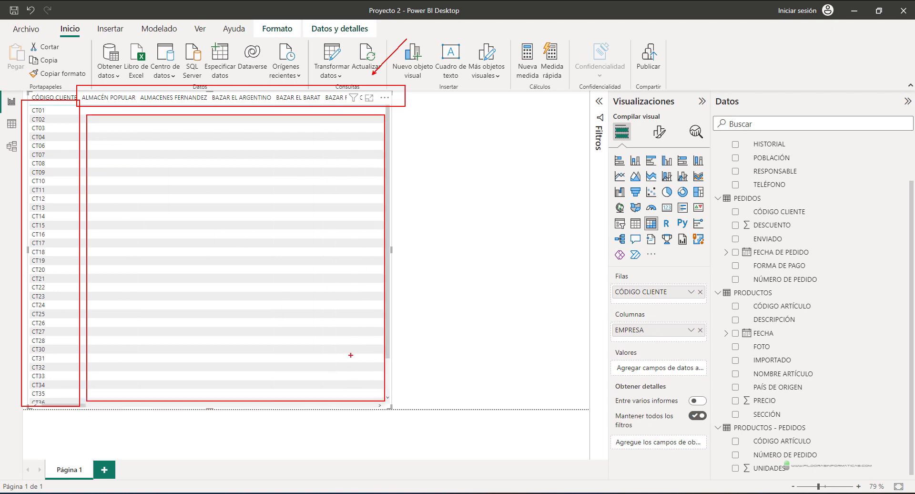
mouse_move(210, 234)
left_mouse_down()
mouse_move(244, 261)
mouse_move(212, 252)
left_mouse_up()
key("Escape")
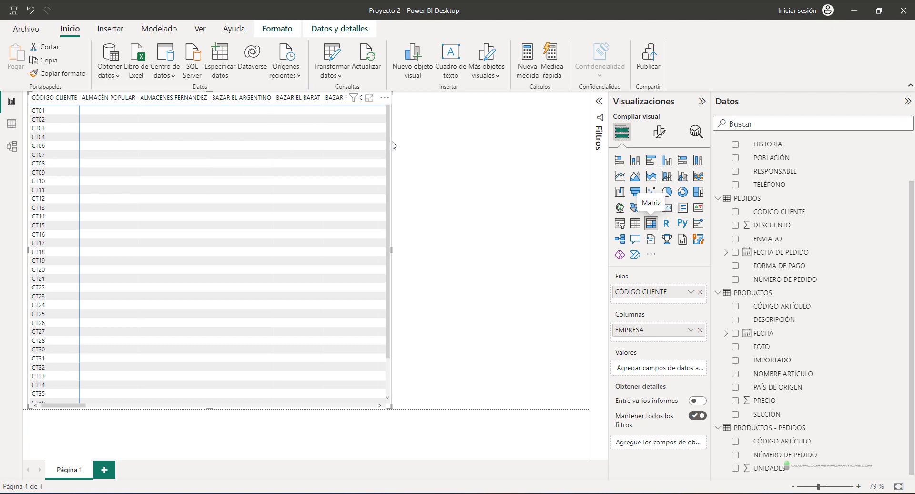
Widen the matrix further across the report page to show more EMPRESA columns
left_click_drag(390, 250, 501, 253)
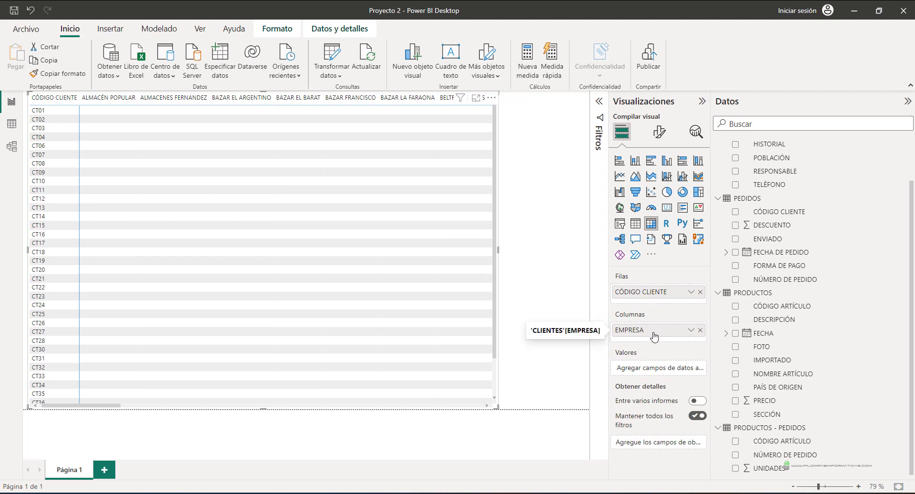
left_click_drag(607, 267, 703, 306)
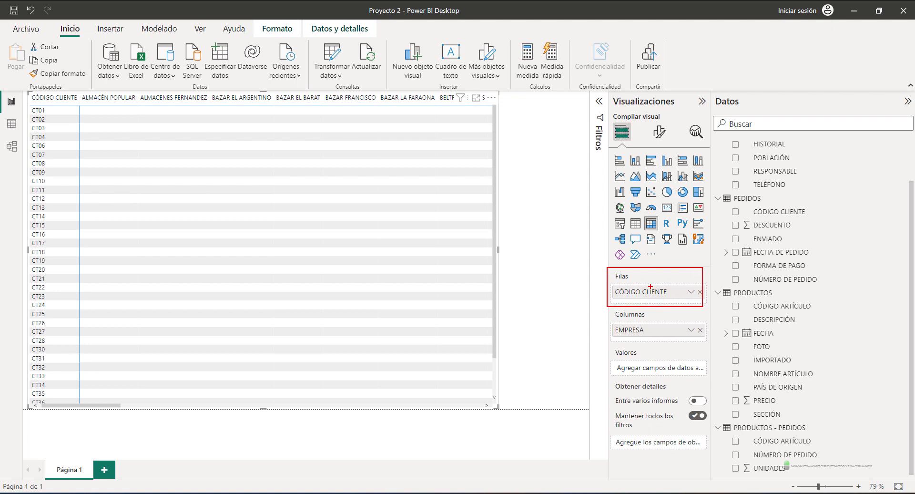
mouse_move(54, 162)
left_mouse_down()
mouse_move(548, 290)
mouse_move(586, 278)
left_mouse_up()
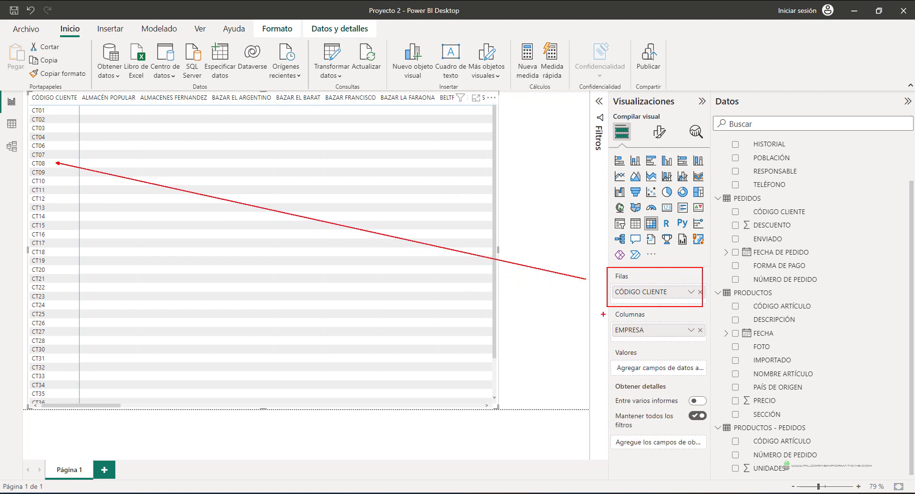
left_click_drag(606, 311, 714, 344)
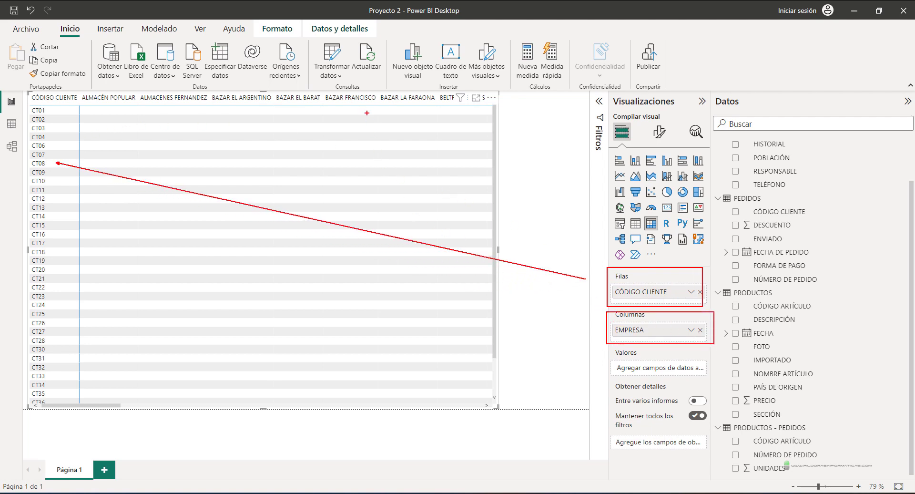
left_click_drag(366, 113, 585, 300)
left_click_drag(605, 349, 718, 385)
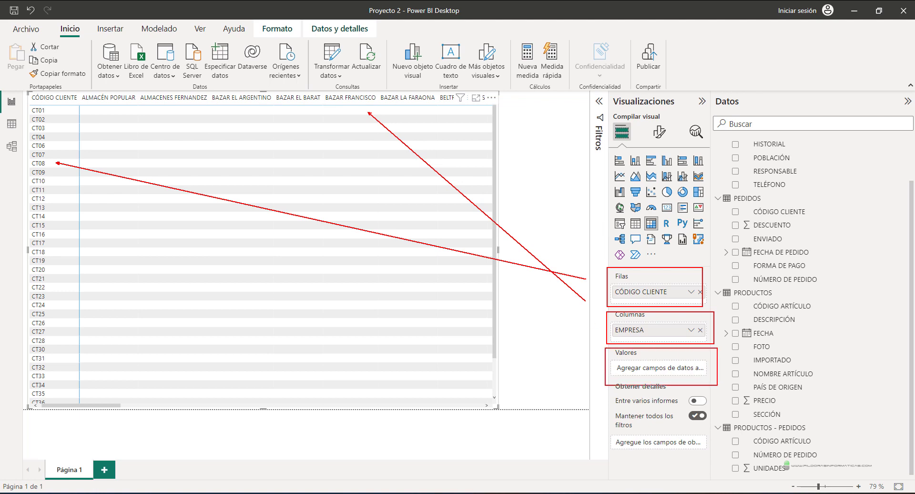
key("Escape")
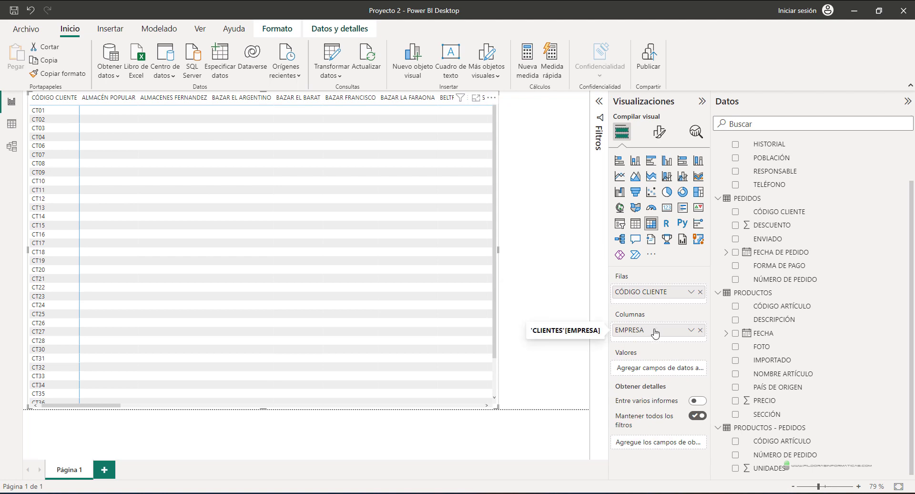
Move EMPRESA from the matrix columns to its rows beneath CÓDIGO CLIENTE, and expand and collapse CT01 to check the hierarchy
left_click_drag(656, 332, 653, 301)
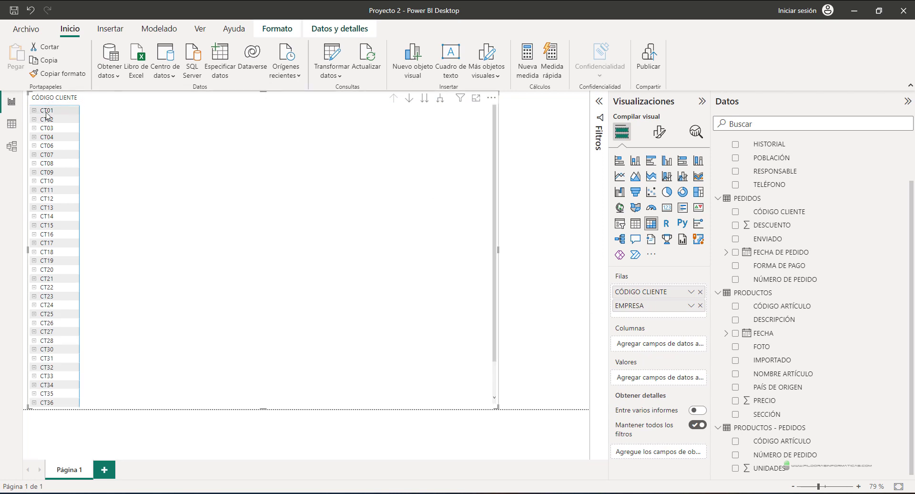
left_click(34, 111)
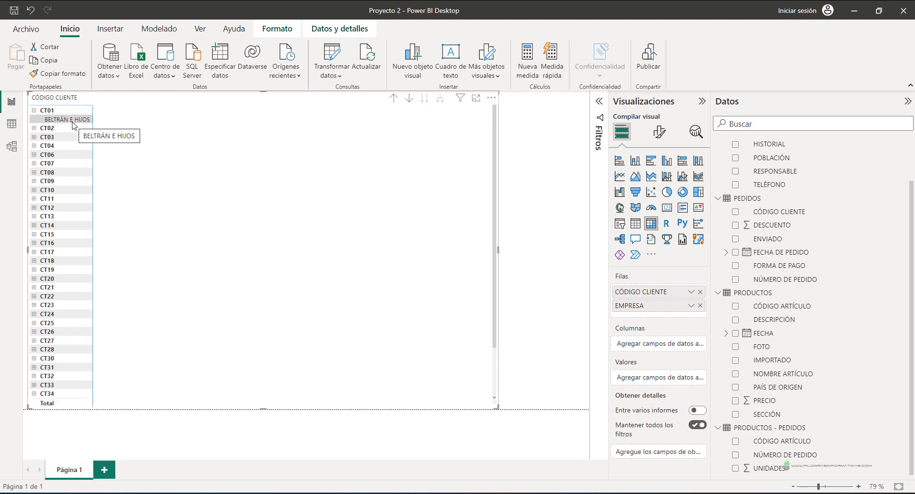
left_click(33, 111)
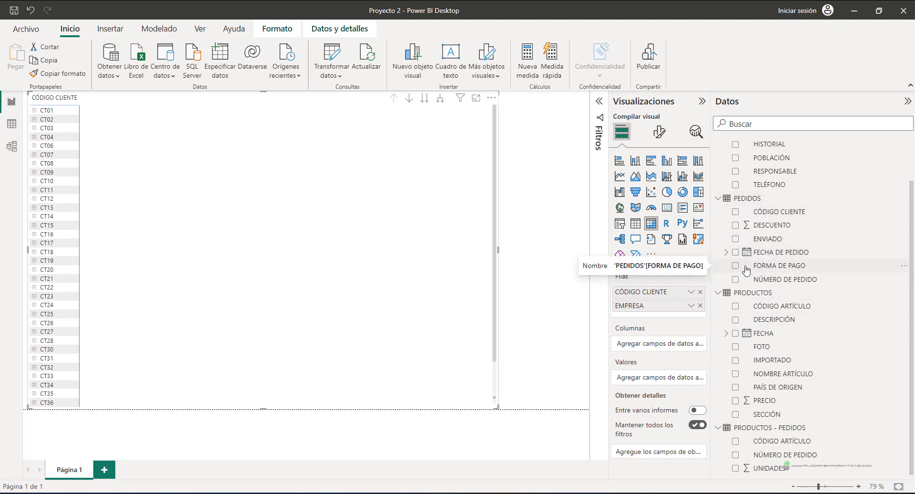
Add FORMA DE PAGO from PEDIDOS as the column field of the matrix
mouse_move(746, 271)
left_mouse_down()
mouse_move(739, 299)
mouse_move(674, 348)
mouse_move(652, 347)
left_mouse_up()
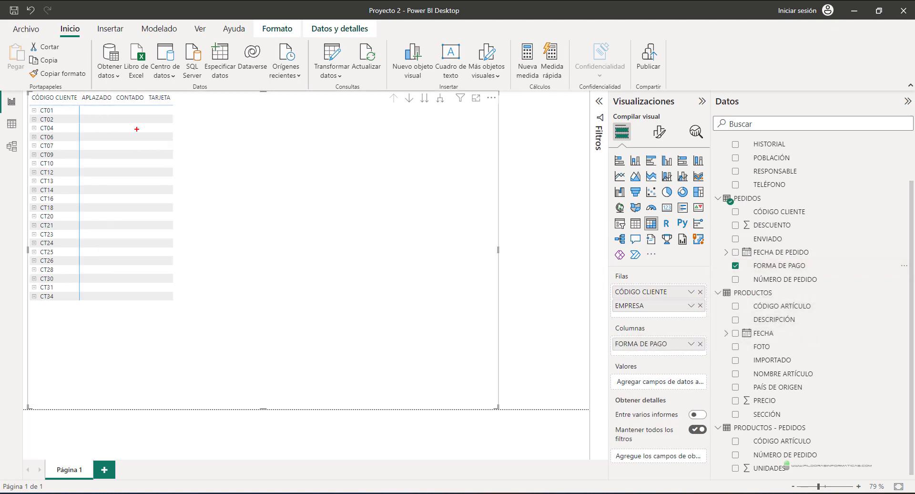
mouse_move(80, 88)
left_mouse_down()
mouse_move(126, 108)
mouse_move(177, 107)
left_mouse_up()
mouse_move(99, 87)
left_mouse_down()
mouse_move(115, 67)
mouse_move(184, 73)
left_mouse_up()
key("Escape")
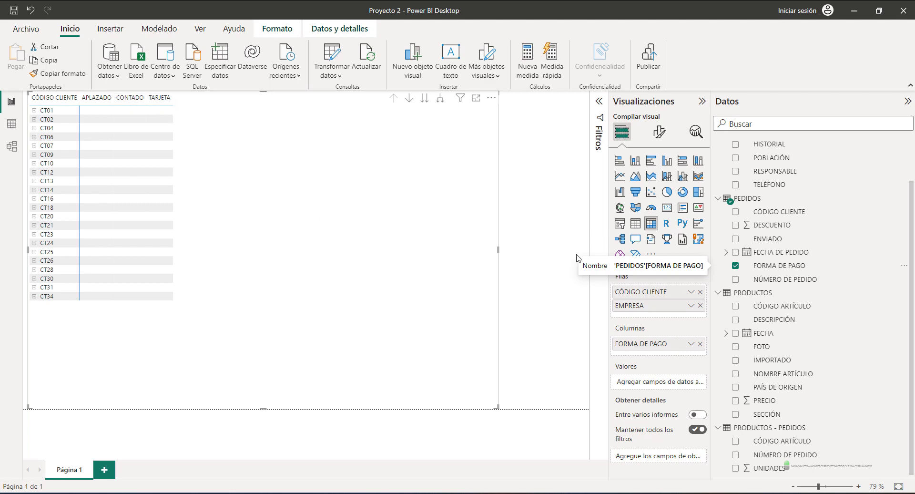
Add CÓDIGO CLIENTE from PEDIDOS as the matrix value field and summarize it as Recuento
left_click_drag(730, 204, 811, 220)
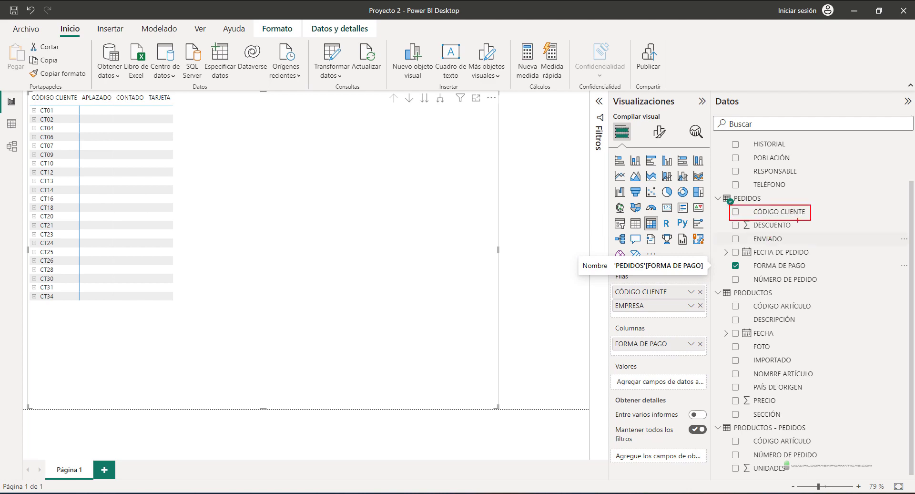
mouse_move(123, 197)
left_mouse_down()
mouse_move(144, 209)
mouse_move(127, 209)
mouse_move(135, 214)
left_mouse_up()
key("Escape")
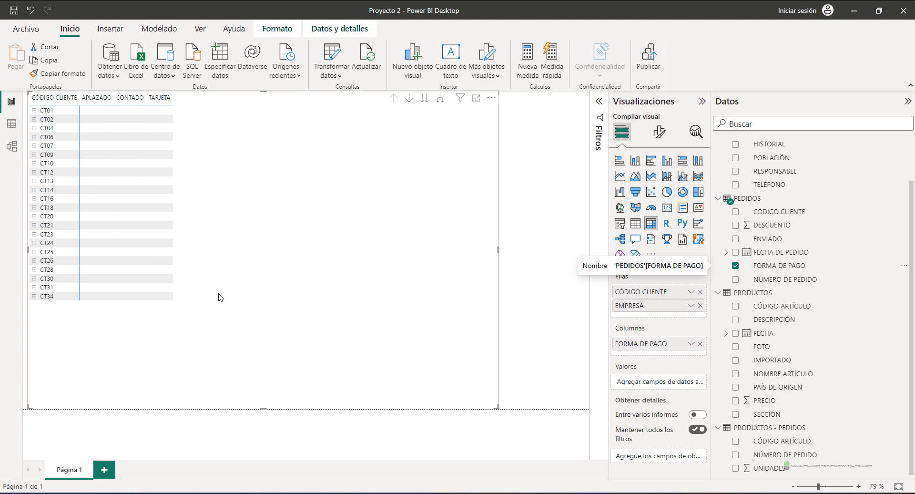
left_click_drag(753, 216, 646, 386)
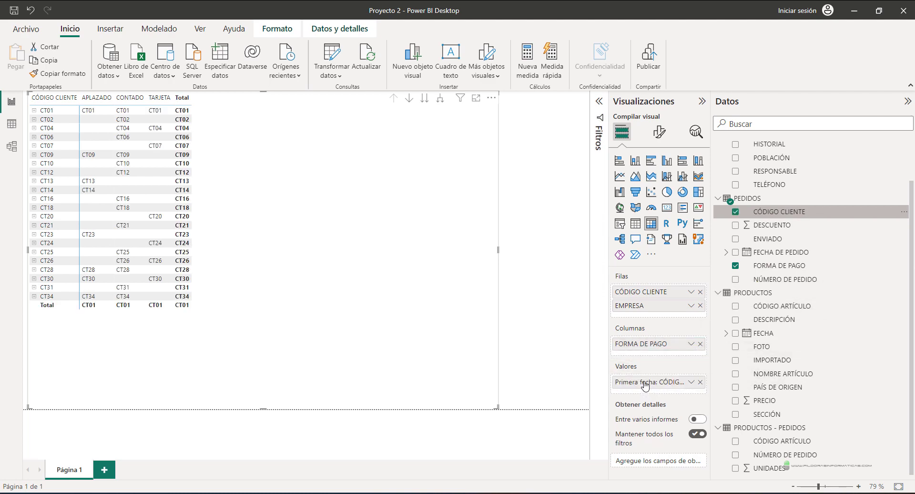
left_click(691, 384)
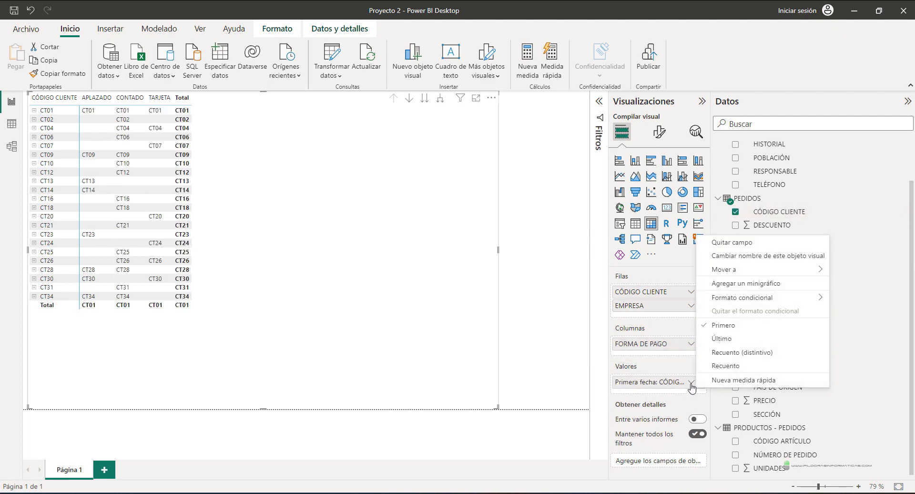
left_click(726, 365)
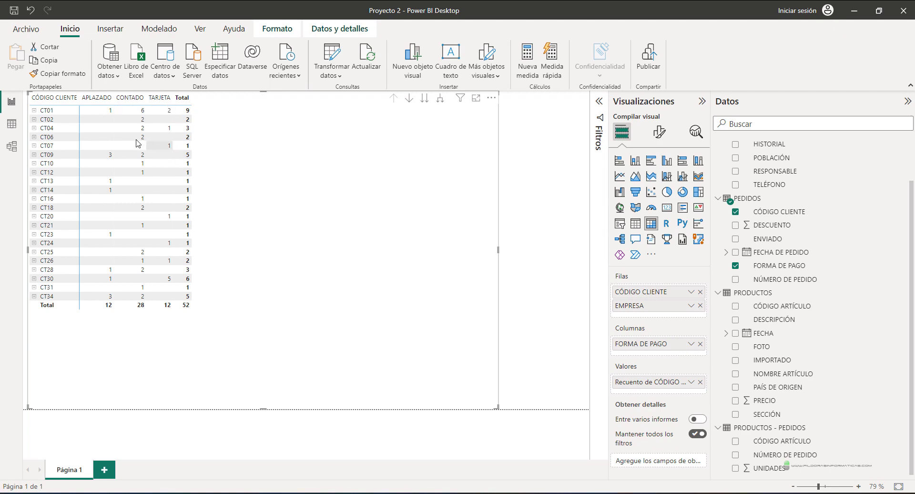
Expand CT01, CT02 and CT04 in the matrix to examine each company's order counts by payment method
left_click(34, 110)
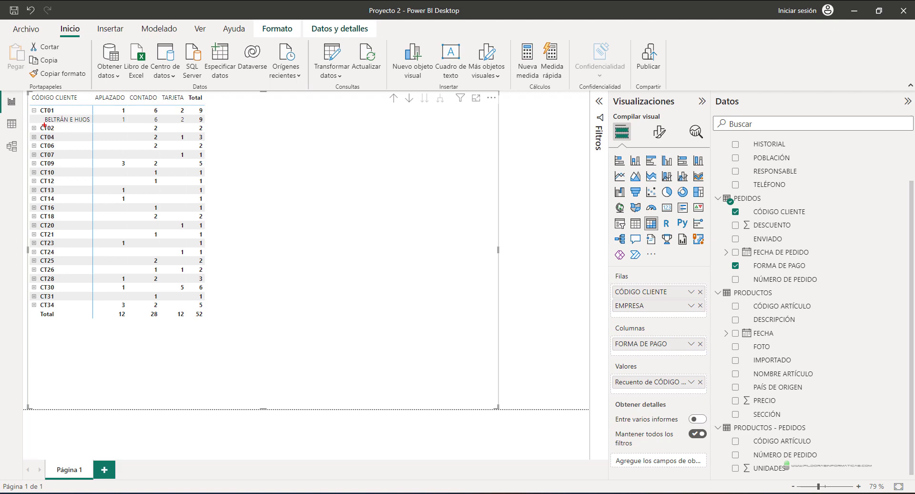
mouse_move(44, 125)
left_mouse_down()
mouse_move(131, 124)
mouse_move(81, 116)
left_mouse_up()
left_click_drag(150, 115, 188, 124)
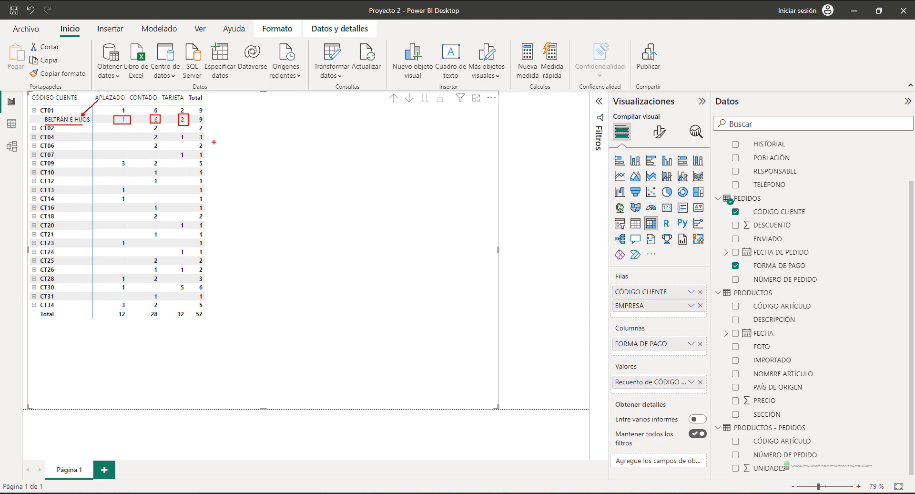
left_click_drag(196, 114, 211, 126)
key("Escape")
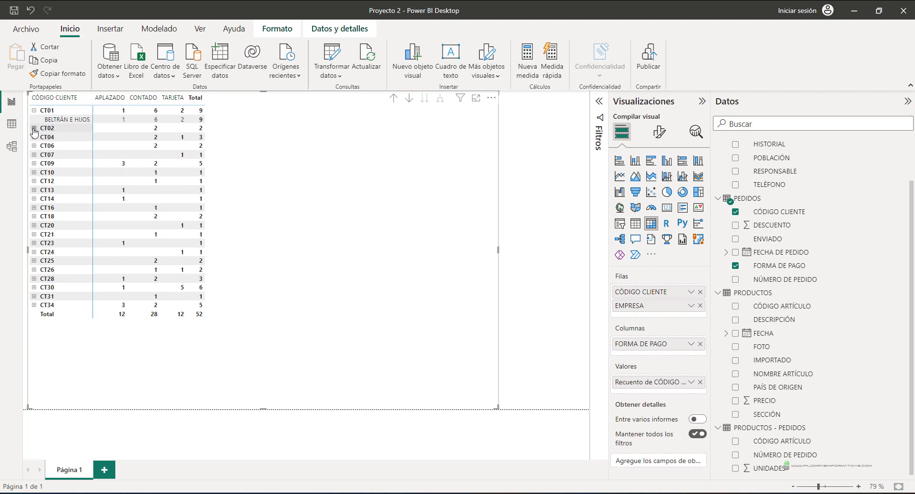
left_click(34, 128)
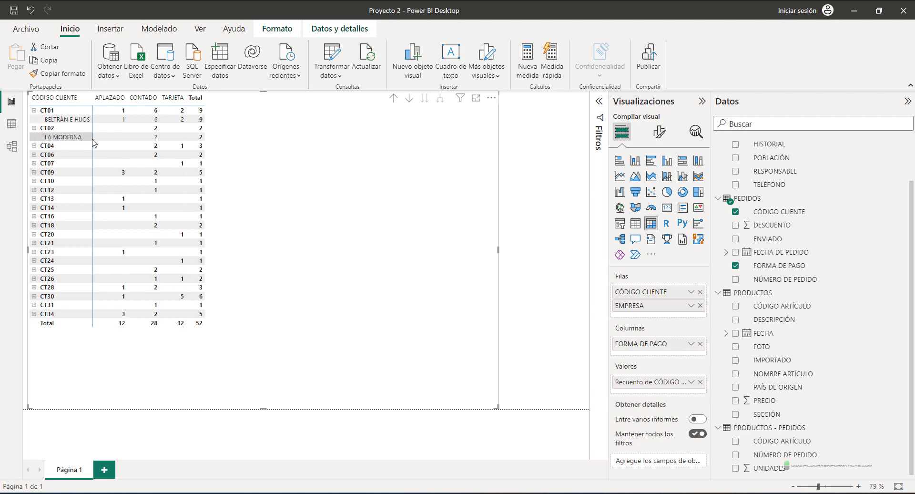
left_click(33, 145)
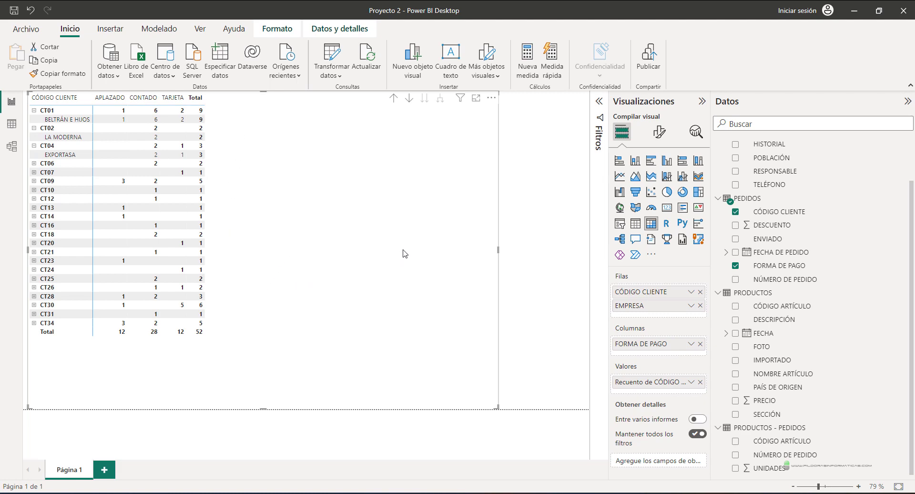
Examine the model diagram for how CLIENTES and PEDIDOS relate to NOMBRE ARTÍCULO in PRODUCTOS
left_click(11, 146)
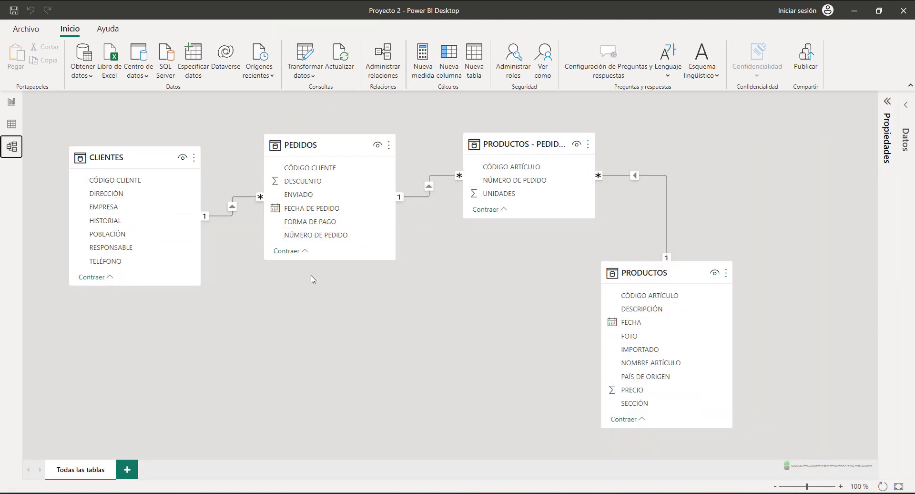
mouse_move(53, 118)
left_mouse_down()
mouse_move(439, 328)
mouse_move(416, 332)
left_mouse_up()
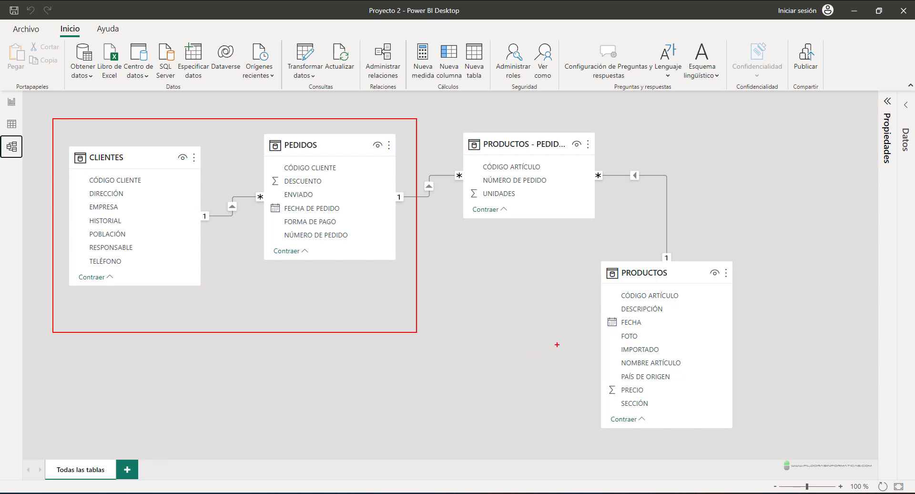
left_click_drag(616, 357, 692, 373)
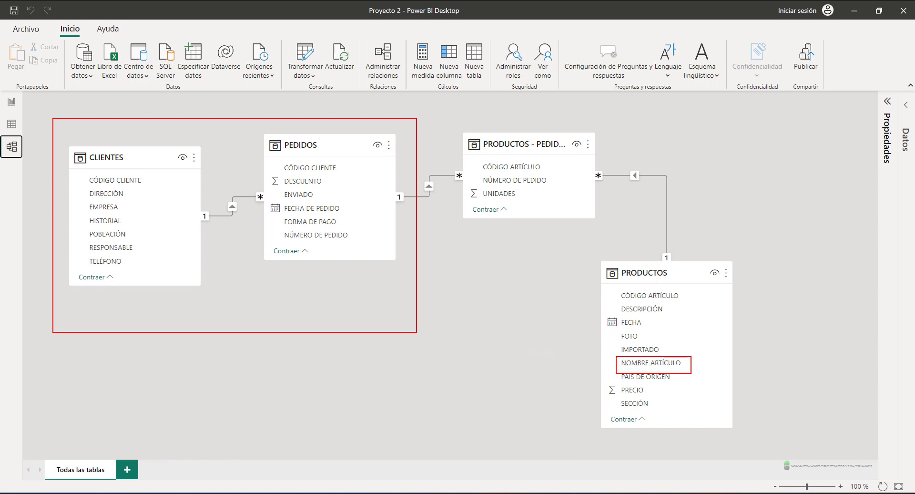
left_click_drag(618, 283, 666, 283)
left_click_drag(693, 357, 725, 343)
left_click_drag(622, 368, 675, 367)
left_click_drag(344, 210, 383, 244)
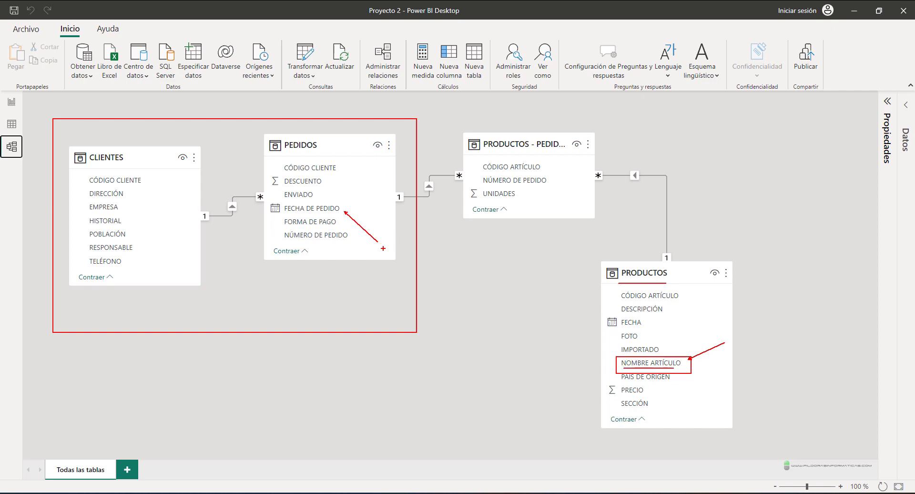
key("Escape")
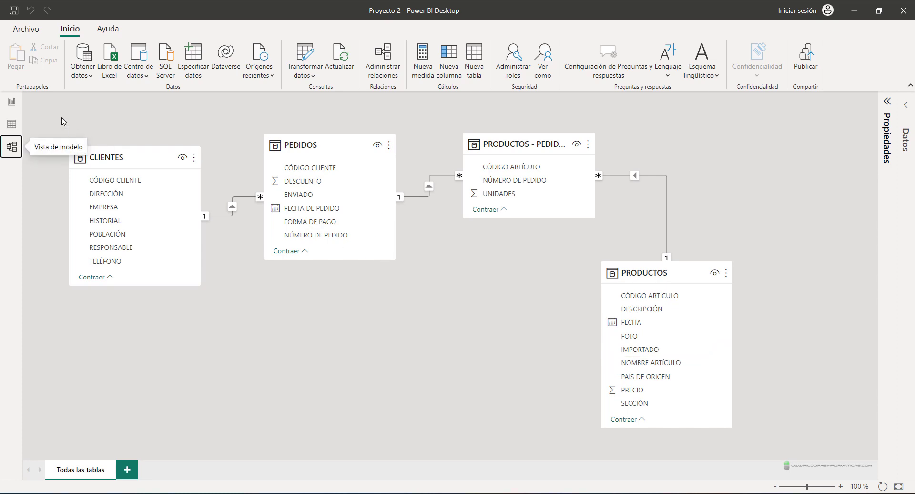
Add NOMBRE ARTÍCULO from PRODUCTOS as the third row level of the report matrix and expand BELTRÁN E HIJOS to its articles
left_click(9, 103)
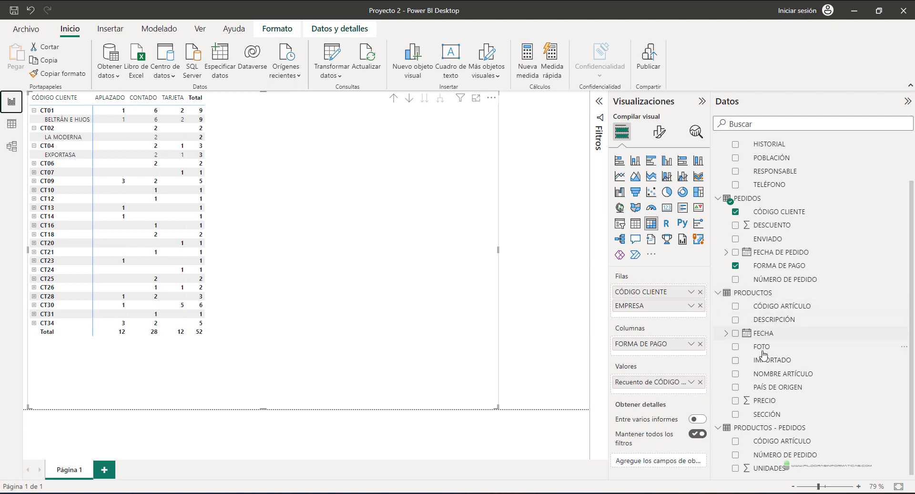
left_click(736, 374)
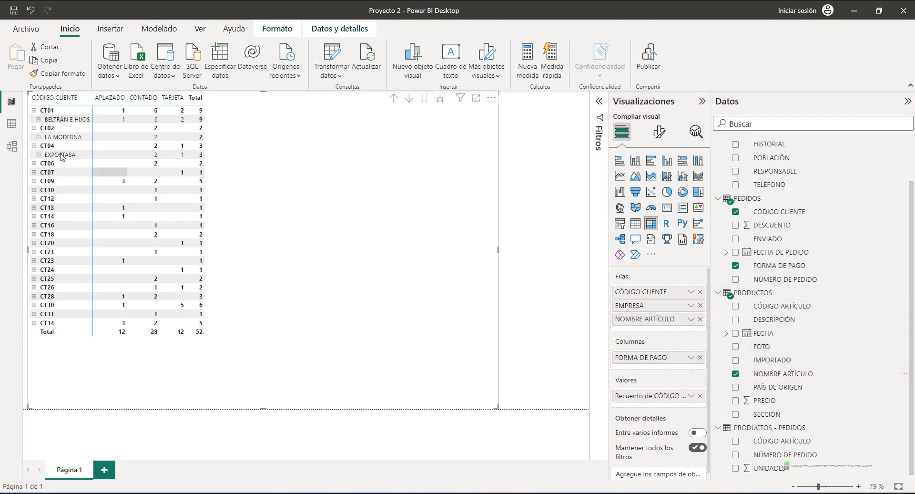
left_click(39, 119)
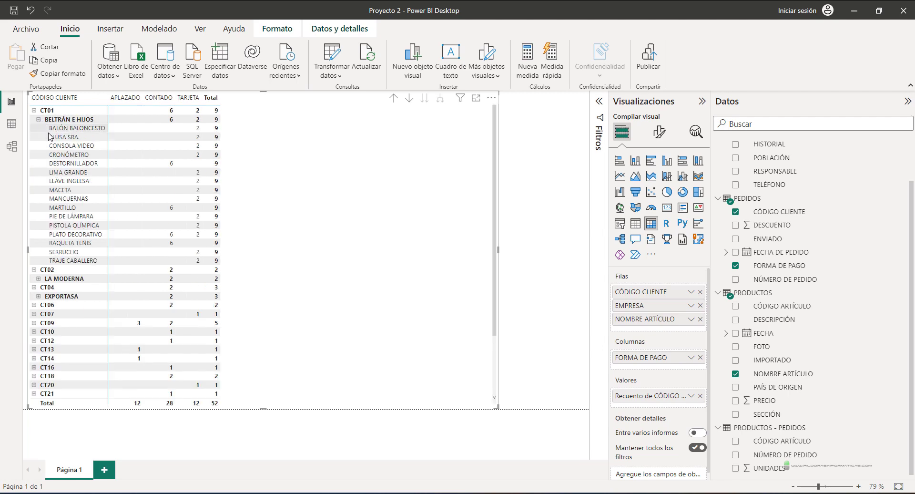
left_click(38, 119)
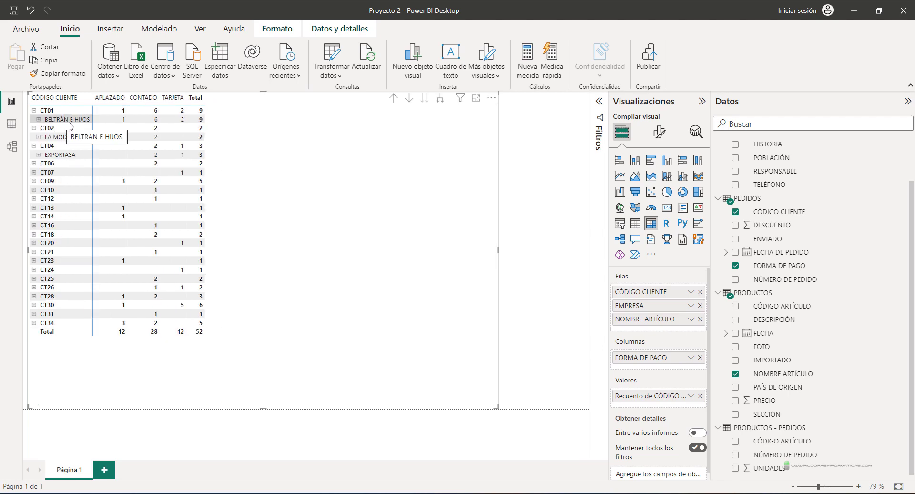
left_click(38, 119)
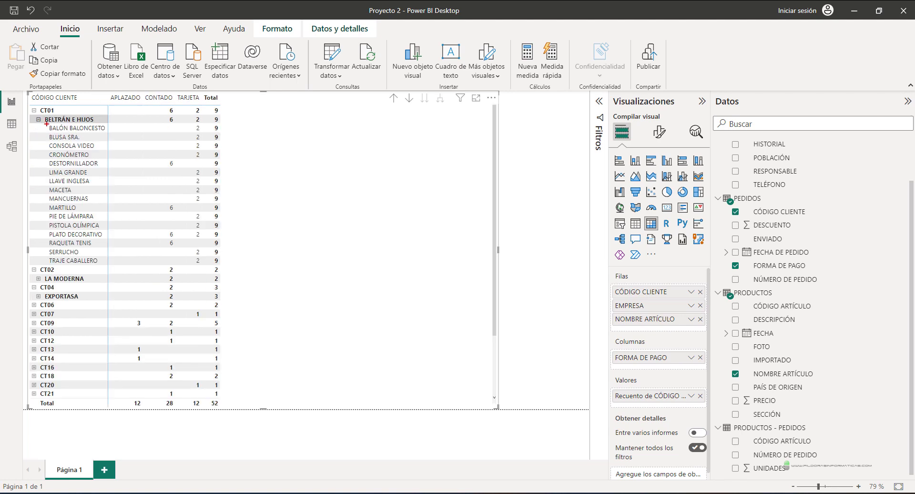
mouse_move(44, 124)
left_mouse_down()
mouse_move(97, 189)
mouse_move(108, 264)
left_mouse_up()
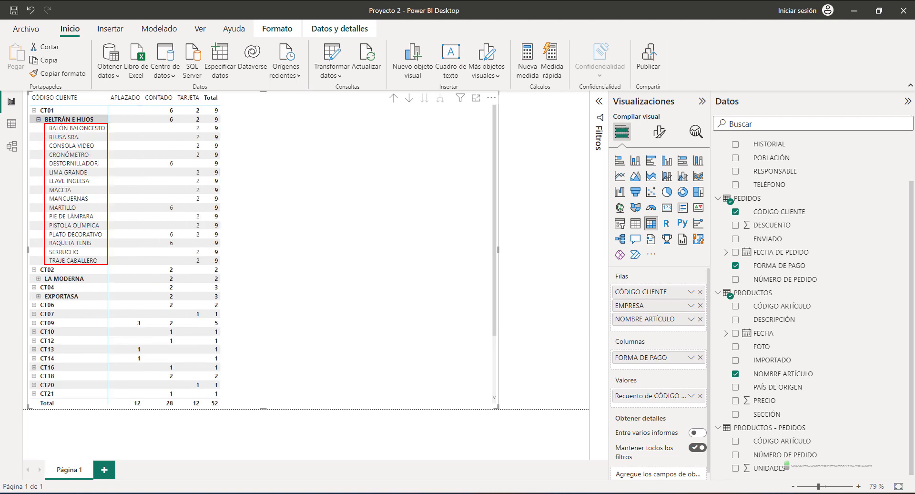
Expand LA MODERNA and EXPORTASA to check their articles, and review the table relationships in the model diagram
left_click(38, 279)
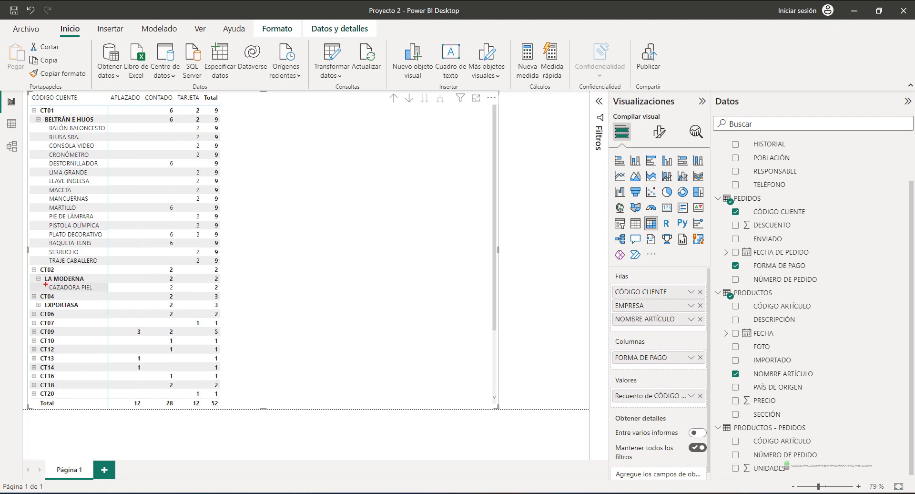
left_click_drag(43, 281, 107, 293)
left_click(39, 305)
left_click_drag(46, 309, 105, 328)
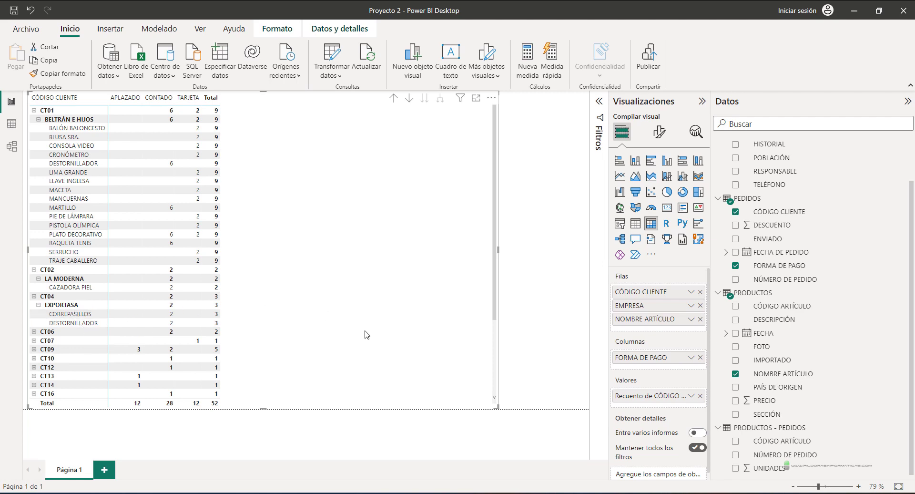
left_click(12, 148)
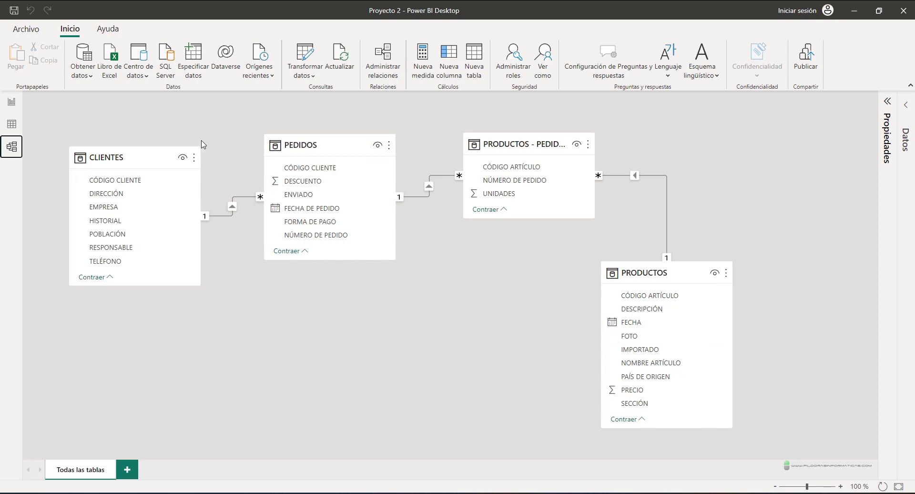
left_click(12, 102)
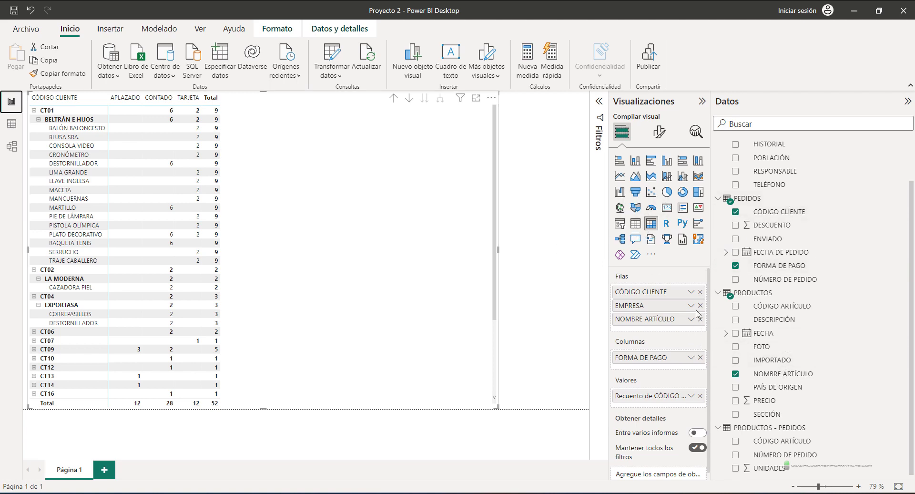
Clear the report matrix by removing all its row fields, the FORMA DE PAGO column and the CÓDIGO CLIENTE count
left_click(701, 293)
left_click(700, 292)
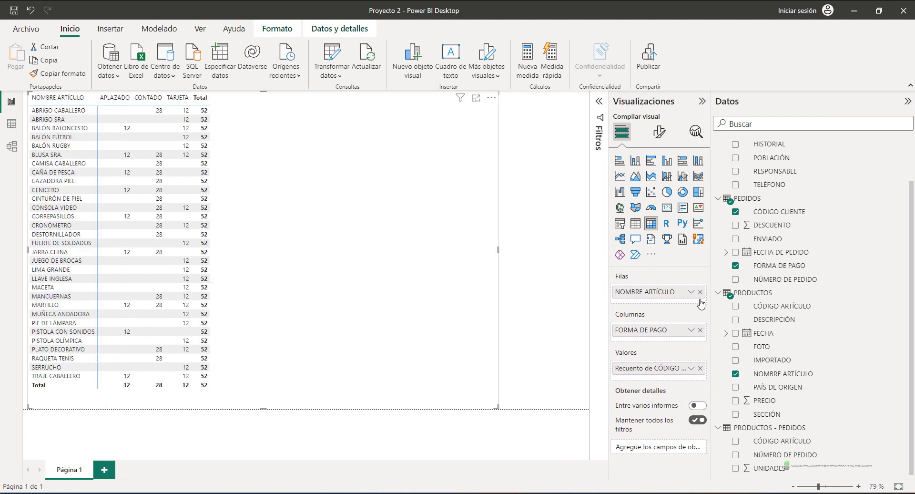
left_click(700, 292)
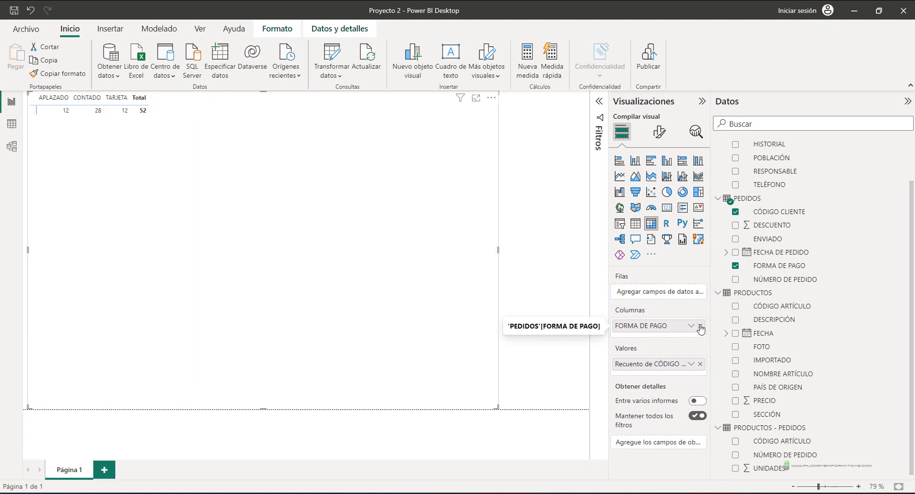
left_click(701, 325)
left_click(700, 359)
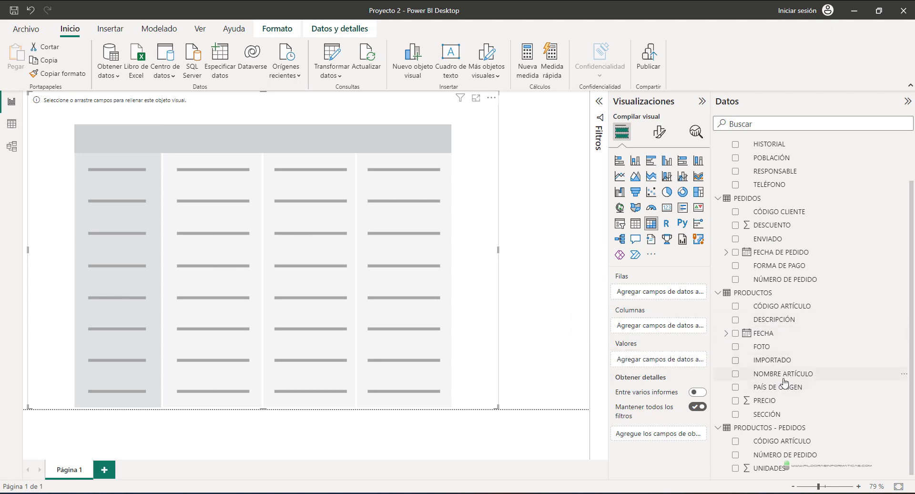
Fill the empty matrix from PRODUCTOS with NOMBRE ARTÍCULO as rows, SECCIÓN as columns and PRECIO as values
left_click_drag(784, 377, 658, 292)
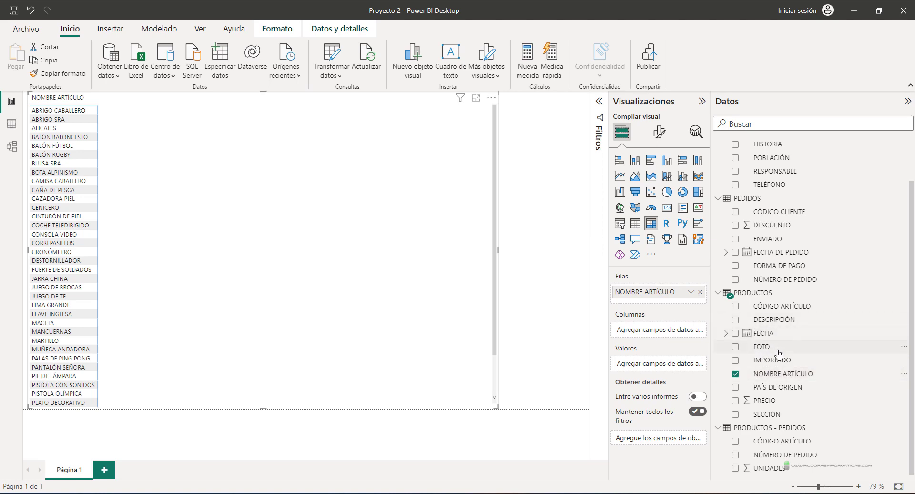
left_click_drag(768, 415, 670, 334)
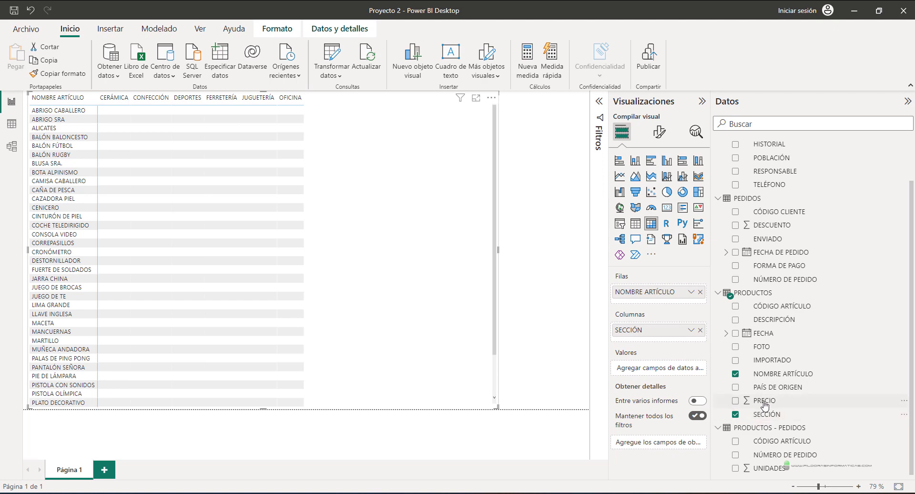
left_click_drag(763, 400, 663, 368)
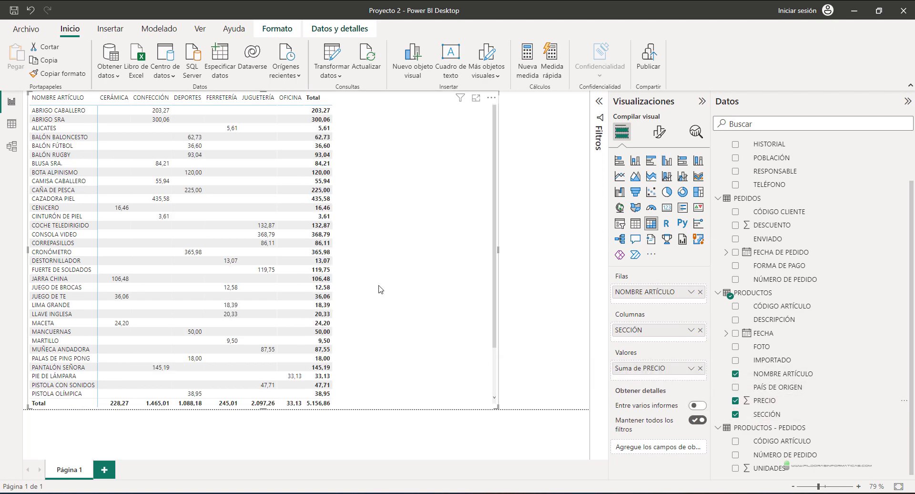
Examine how the matrix places the prices of ABRIGO CABALLERO, ABRIGO SRA and ALICATES under their sections
left_click_drag(29, 105, 91, 115)
mouse_move(714, 283)
left_mouse_down()
mouse_move(792, 370)
mouse_move(819, 421)
left_mouse_up()
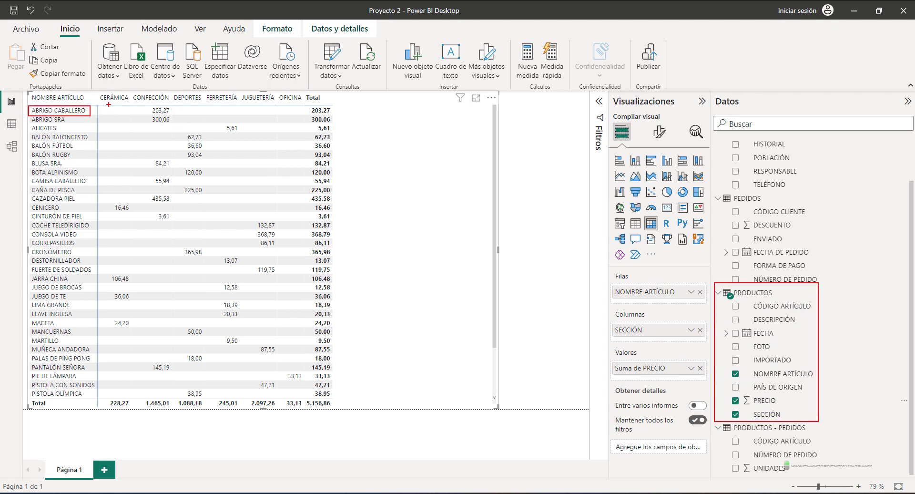
left_click_drag(72, 112, 113, 162)
left_click_drag(146, 105, 206, 133)
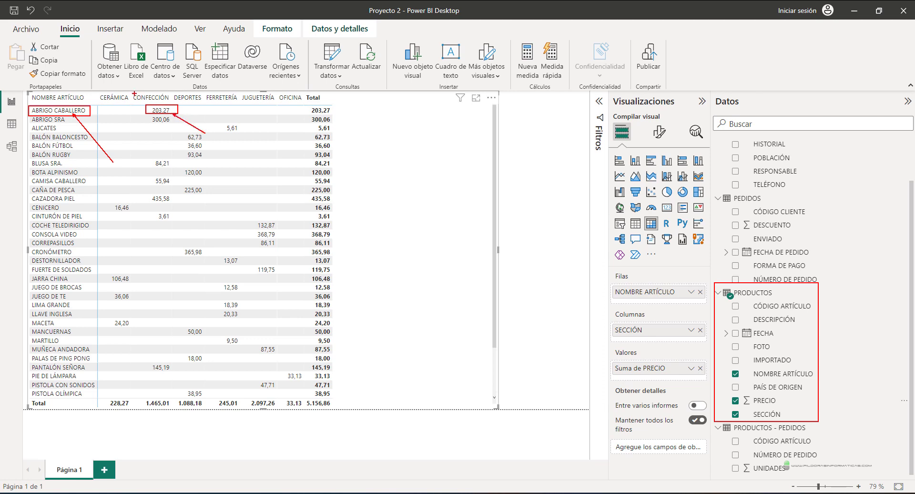
left_click_drag(131, 90, 175, 105)
left_click_drag(146, 114, 184, 129)
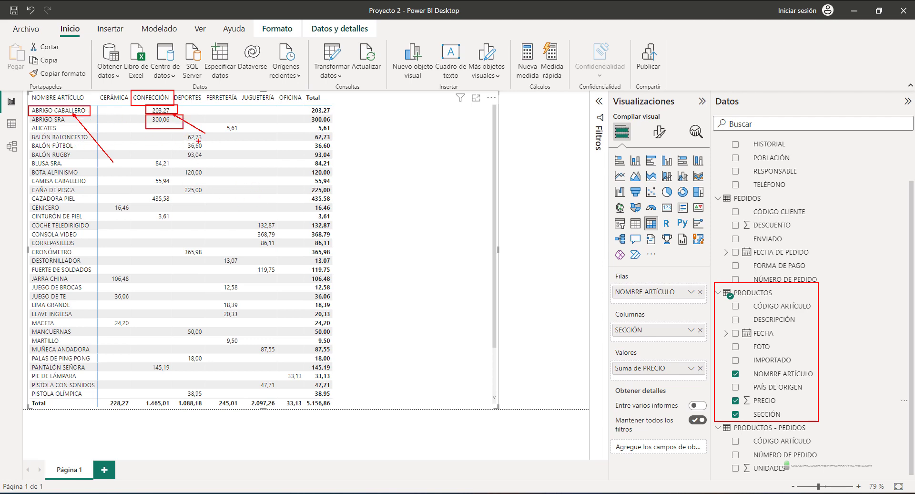
left_click_drag(203, 92, 260, 136)
left_click_drag(77, 127, 234, 128)
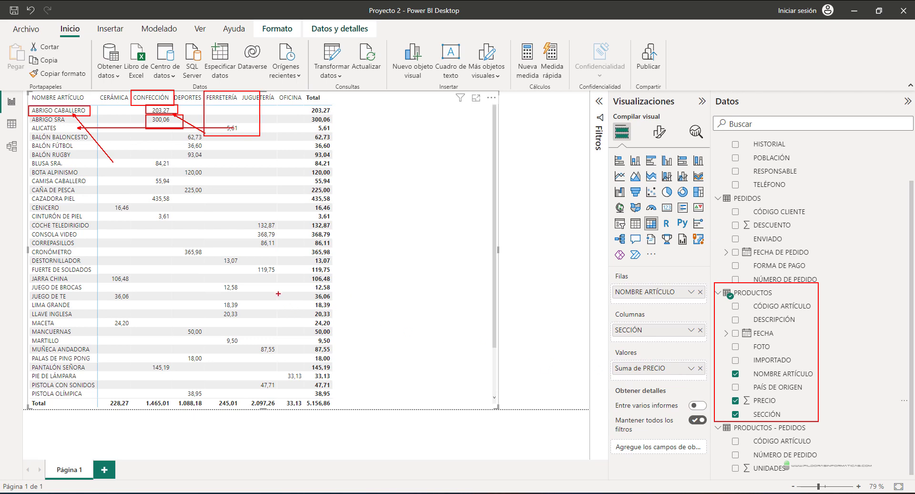
Examine the matrix's grand total, the CONFECCIÓN and JUGUETERÍA column totals, and the individual prices in the body
key("Escape")
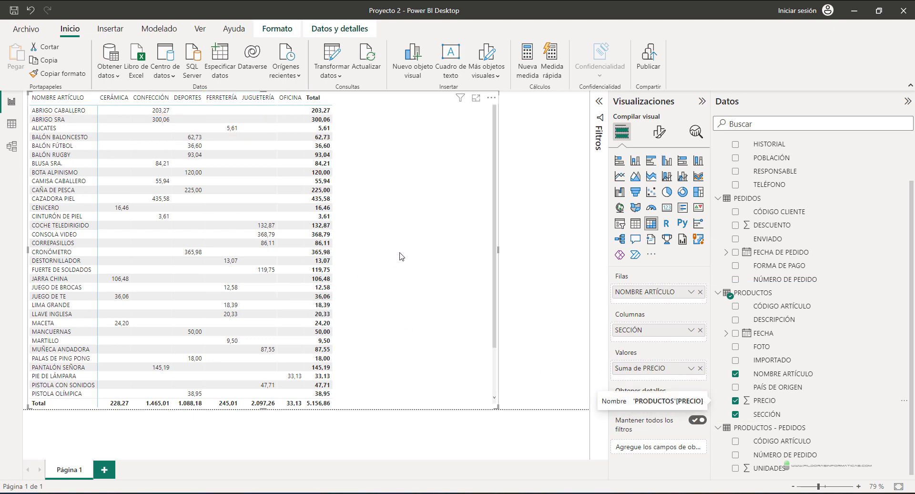
left_click_drag(300, 394, 452, 466)
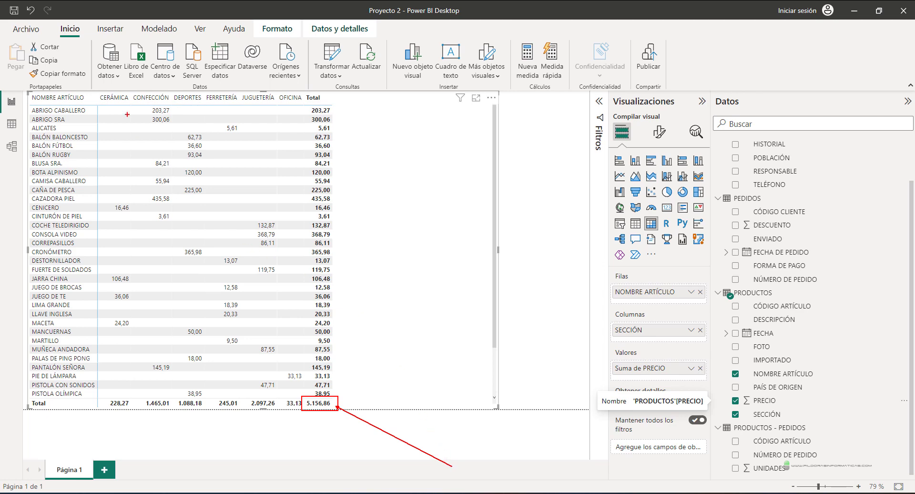
mouse_move(128, 89)
left_mouse_down()
mouse_move(159, 164)
mouse_move(188, 373)
mouse_move(184, 417)
mouse_move(204, 466)
left_mouse_up()
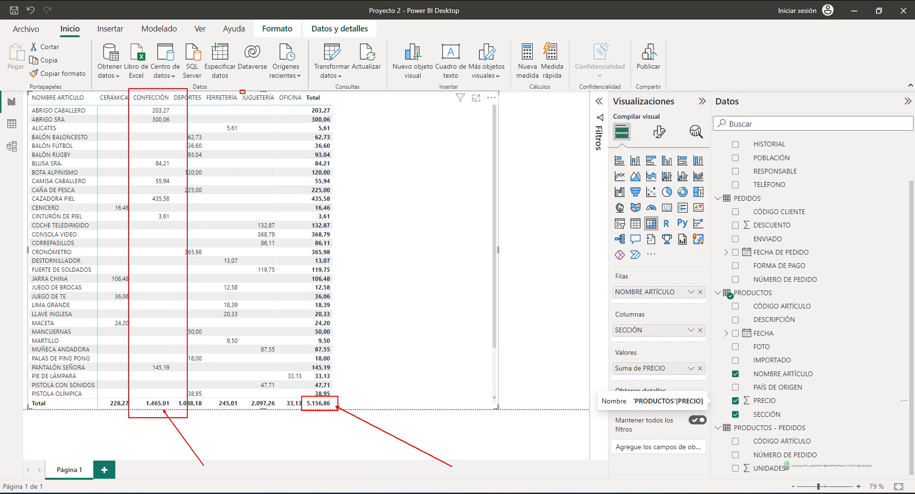
mouse_move(242, 91)
left_mouse_down()
mouse_move(312, 391)
mouse_move(289, 413)
mouse_move(323, 463)
left_mouse_up()
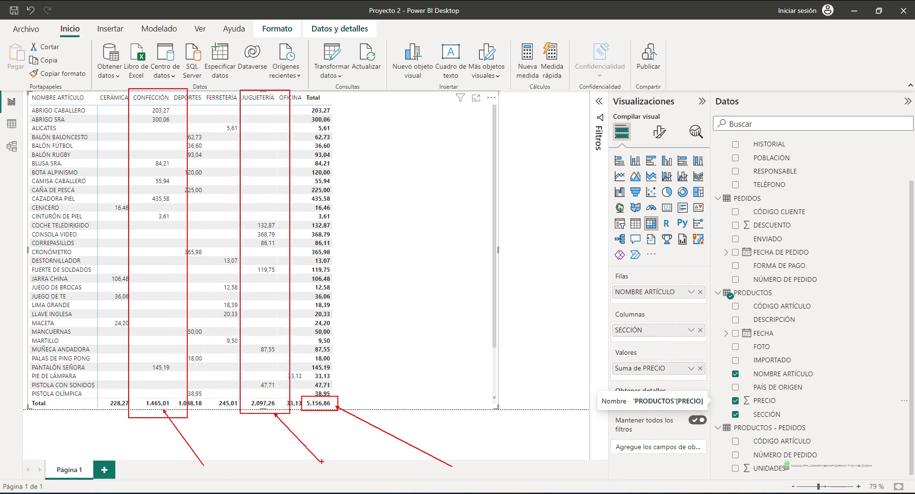
key("Escape")
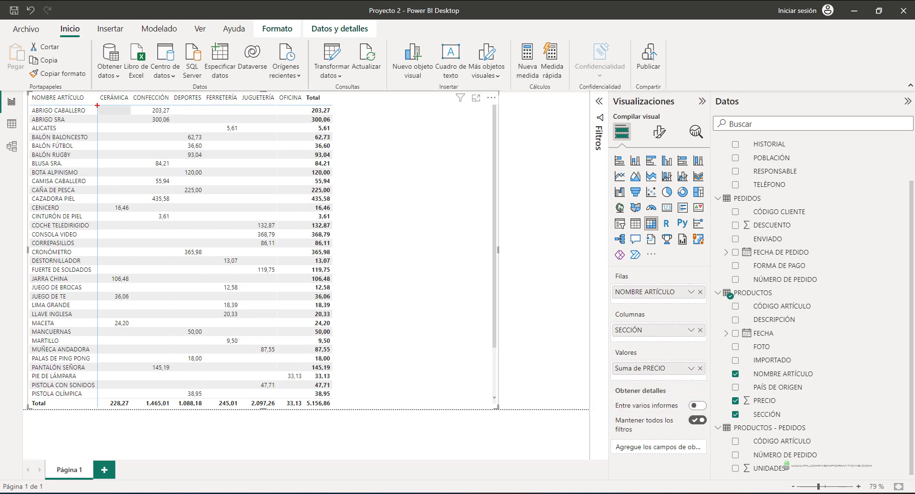
mouse_move(97, 105)
left_mouse_down()
mouse_move(321, 341)
mouse_move(314, 396)
left_mouse_up()
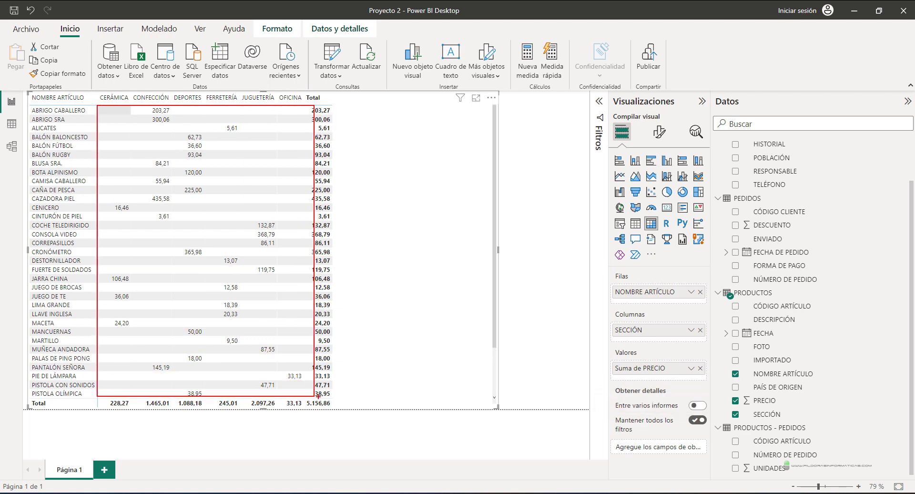
key("Escape")
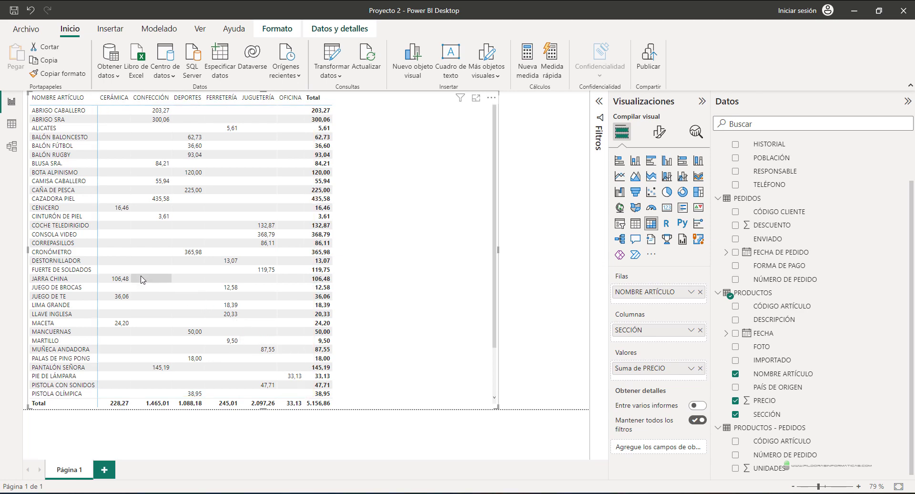
Examine the DESTORNILLADOR row under FERRETERÍA and compare it with the Suma de PRECIO setting in the matrix values
mouse_move(27, 253)
left_mouse_down()
mouse_move(137, 275)
mouse_move(344, 267)
left_mouse_up()
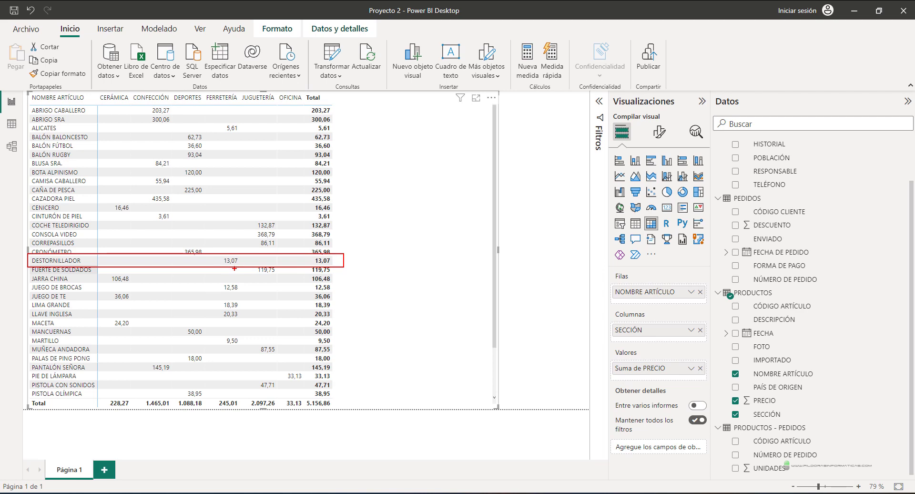
left_click_drag(234, 268, 372, 447)
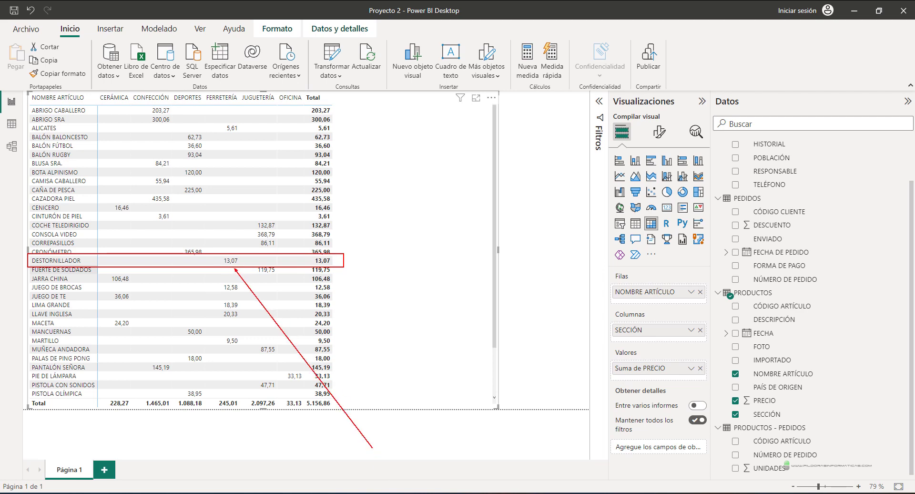
left_click_drag(606, 360, 708, 387)
left_click_drag(83, 255, 112, 233)
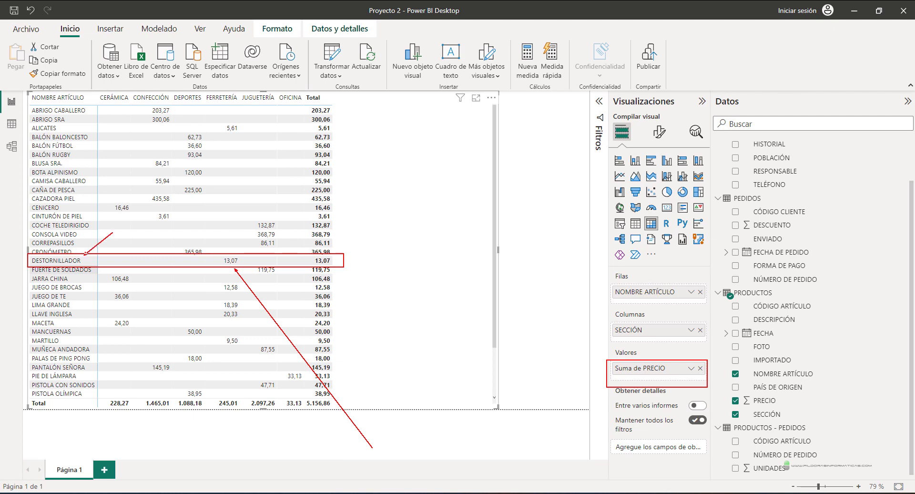
left_click_drag(82, 267, 104, 318)
left_click_drag(256, 258, 279, 243)
left_click_drag(84, 265, 166, 317)
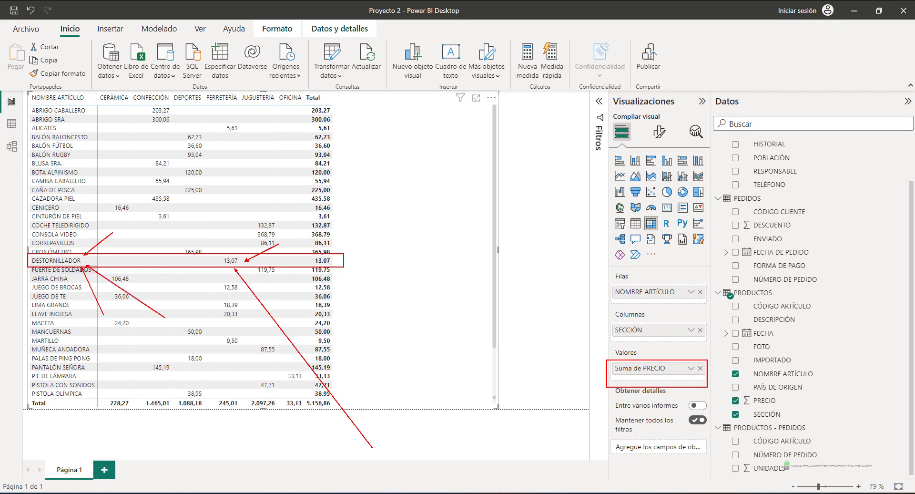
key("Escape")
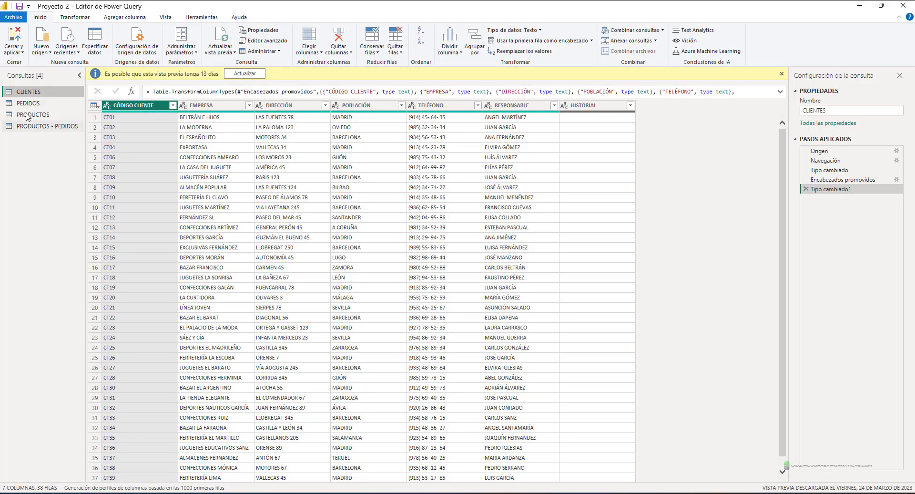
Open the PRODUCTOS query in the Power Query Editor and filter NOMBRE ARTÍCULO to show only DESTORNILLADOR
left_click(71, 115)
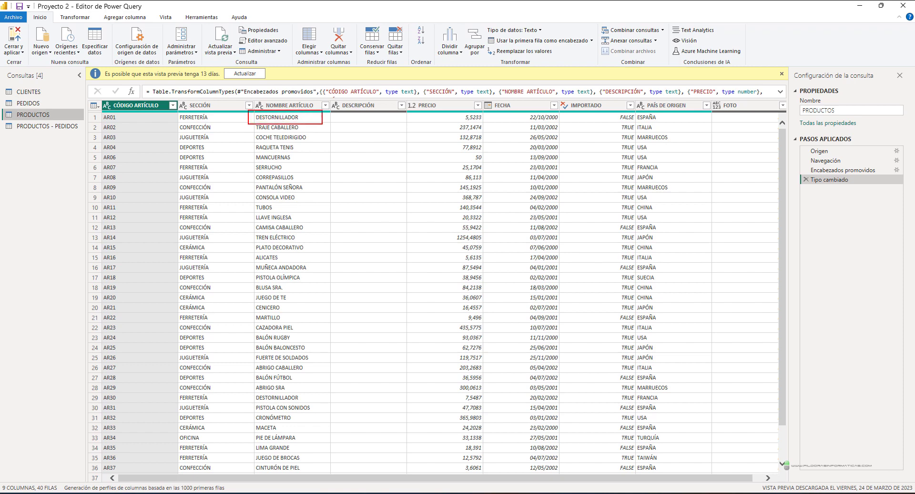
left_click_drag(438, 112, 488, 121)
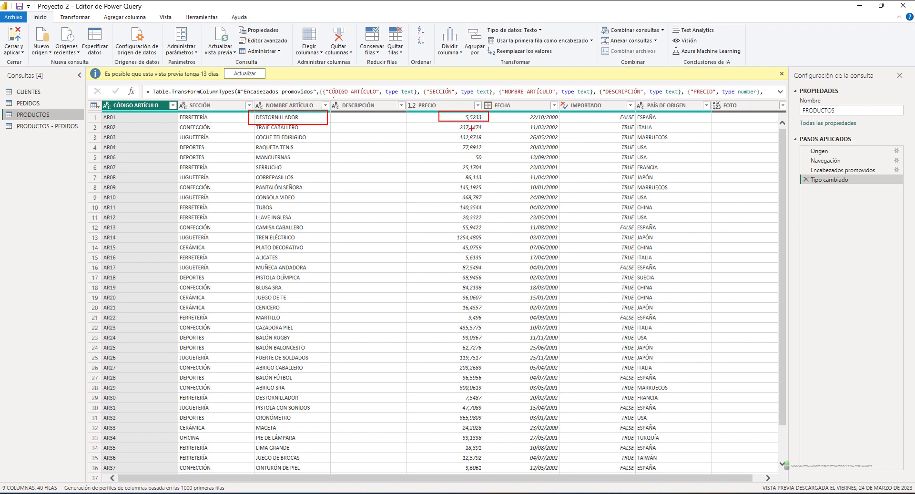
left_click(327, 106)
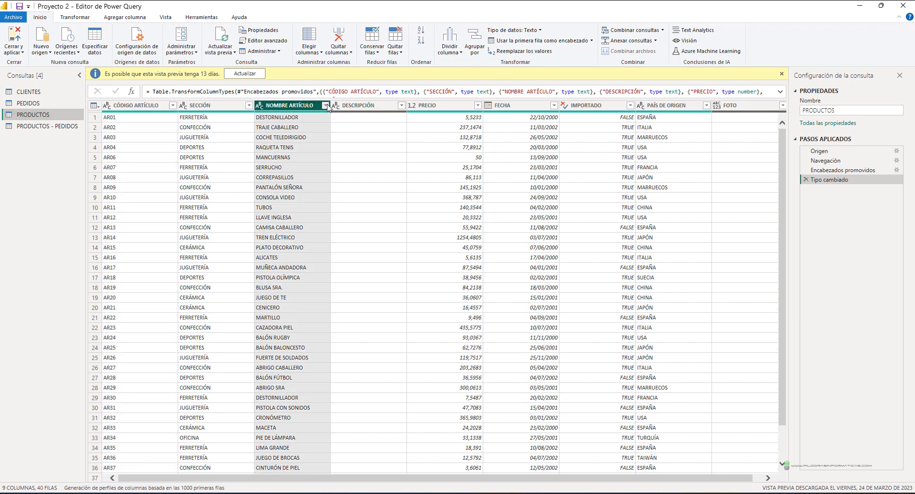
left_click(191, 206)
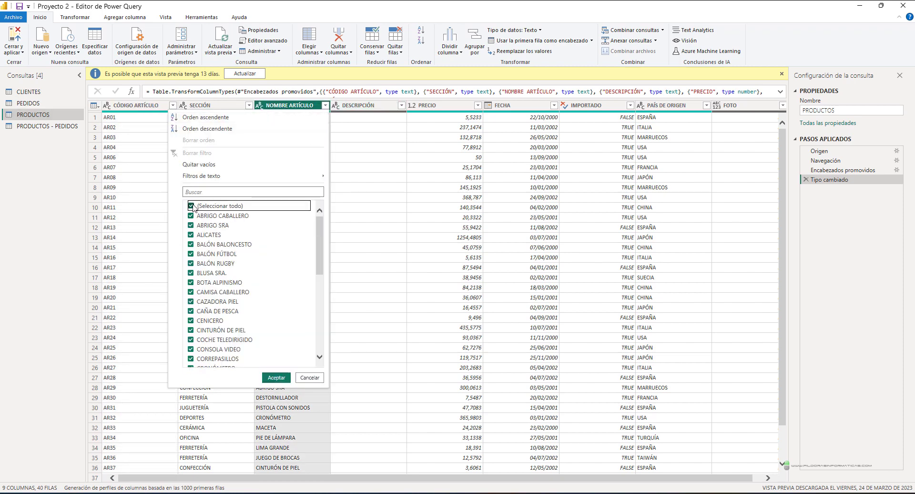
scroll(197, 298, "down", 2)
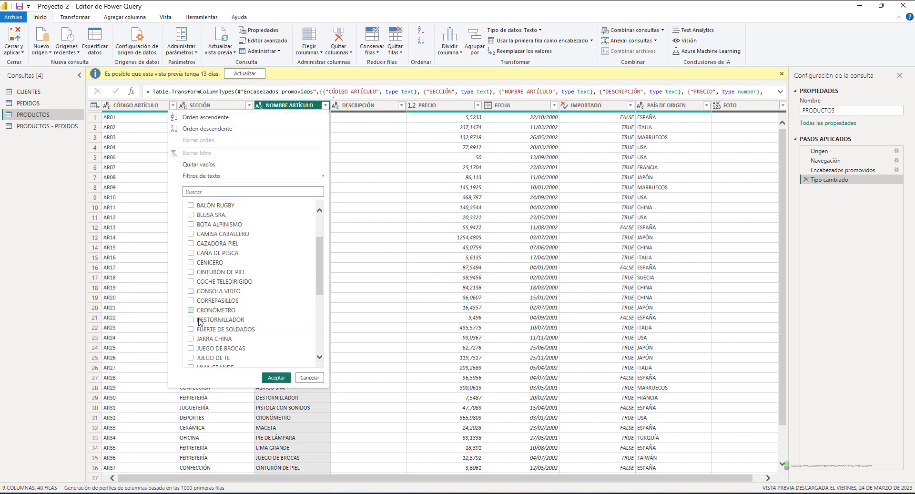
left_click(191, 319)
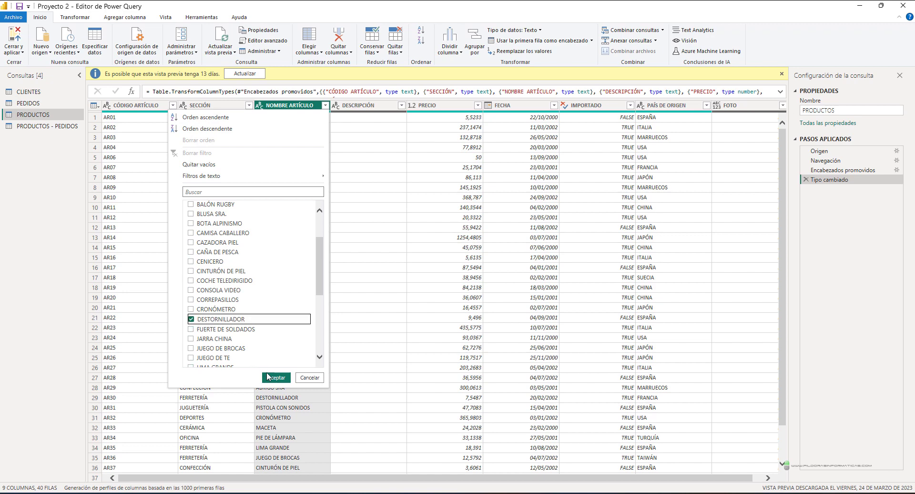
left_click(276, 377)
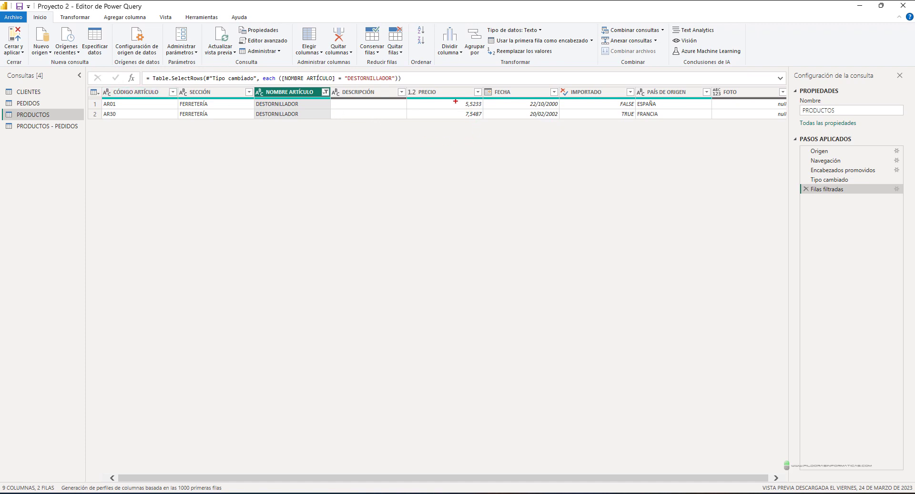
Check the filtered DESTORNILLADOR prices, clear the NOMBRE ARTÍCULO filter, and close and apply the queries to return to the report
left_click_drag(453, 98, 495, 120)
key("Escape")
left_click(325, 92)
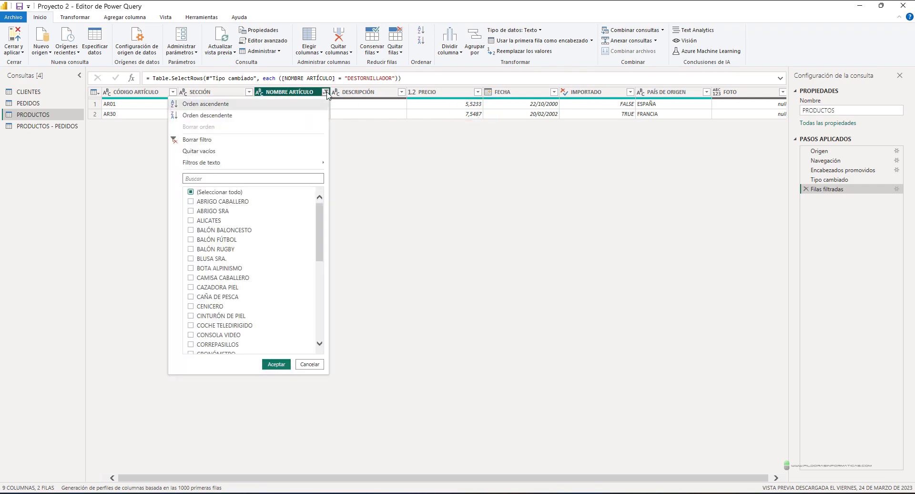
left_click(195, 140)
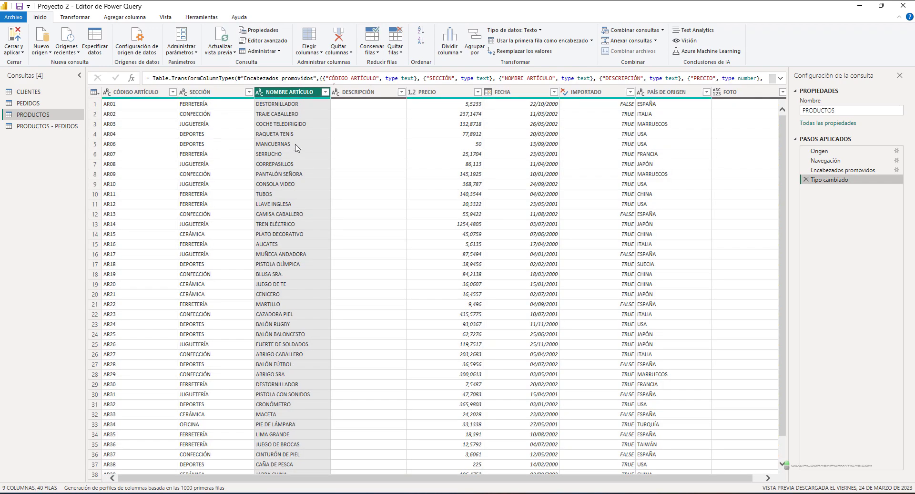
left_click(19, 50)
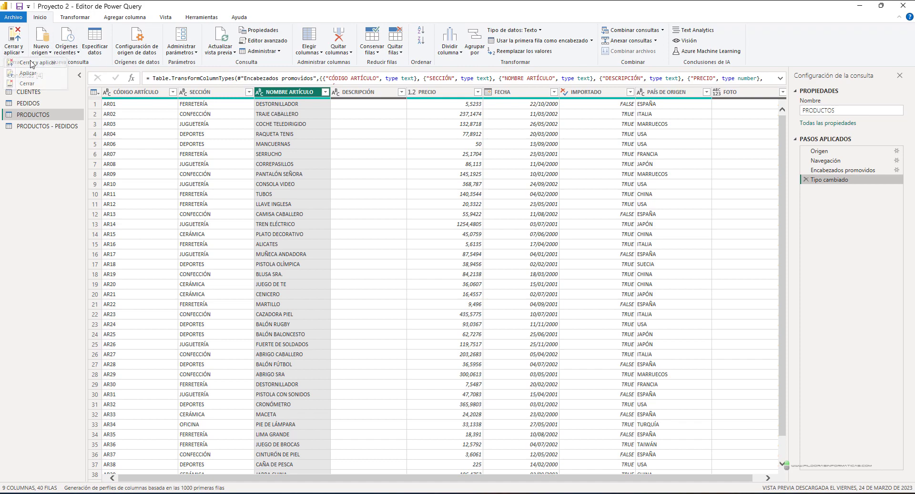
left_click(31, 63)
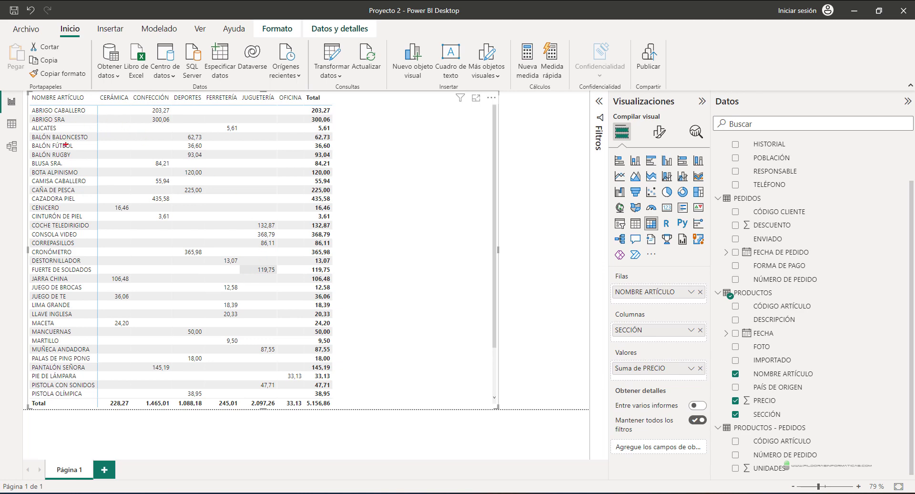
Compare the ABRIGO CABALLERO and ABRIGO SRA rows with the summed DESTORNILLADOR row in the matrix
left_click_drag(89, 110, 137, 110)
left_click_drag(85, 120, 117, 119)
left_click_drag(29, 256, 92, 266)
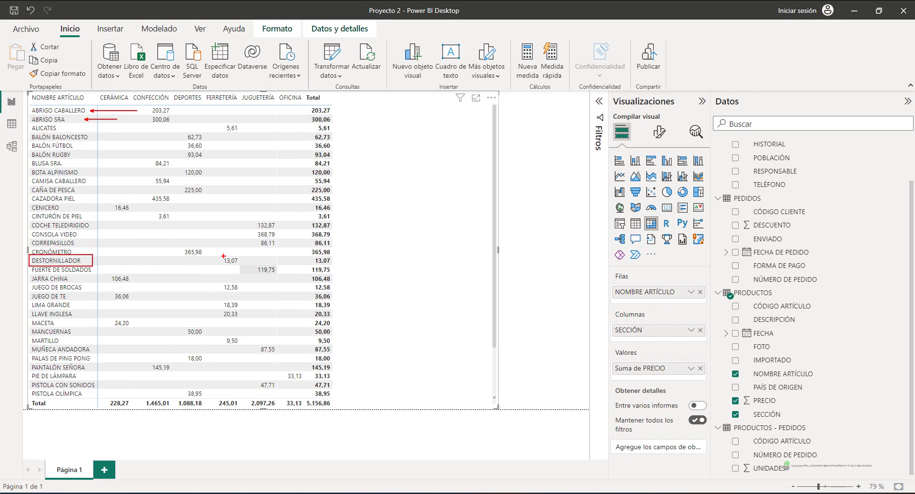
key("Escape")
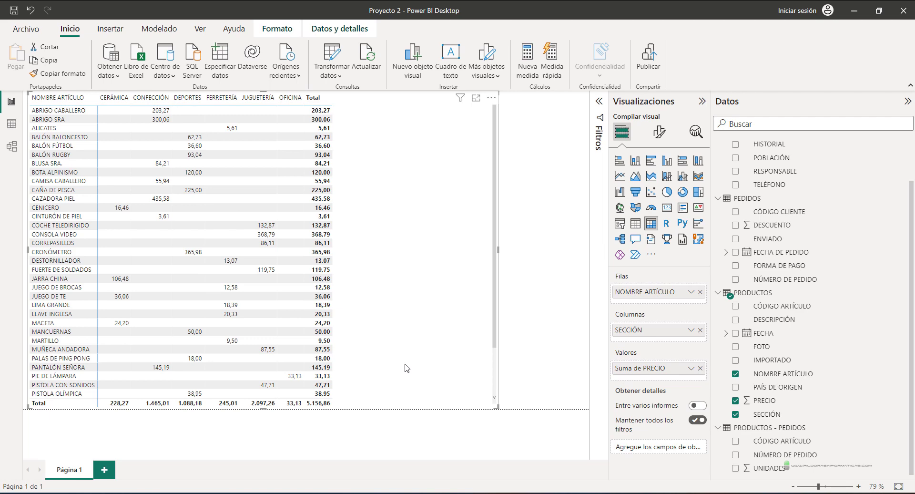
Open the PRODUCTOS query in the Power Query Editor and start adding a conditional column
left_click(330, 59)
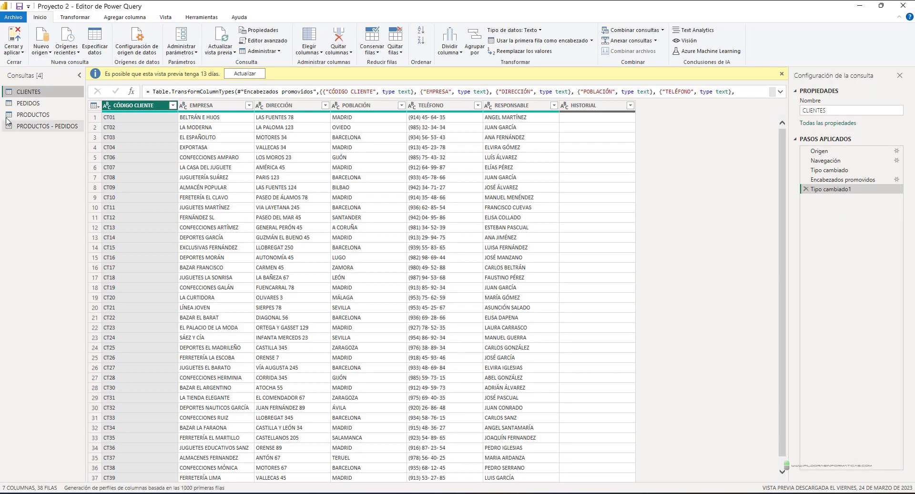
left_click(7, 117)
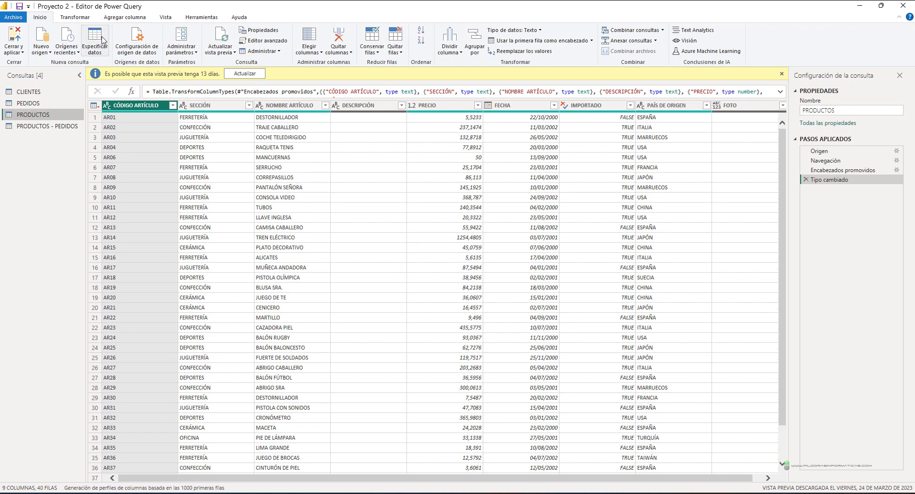
left_click(115, 19)
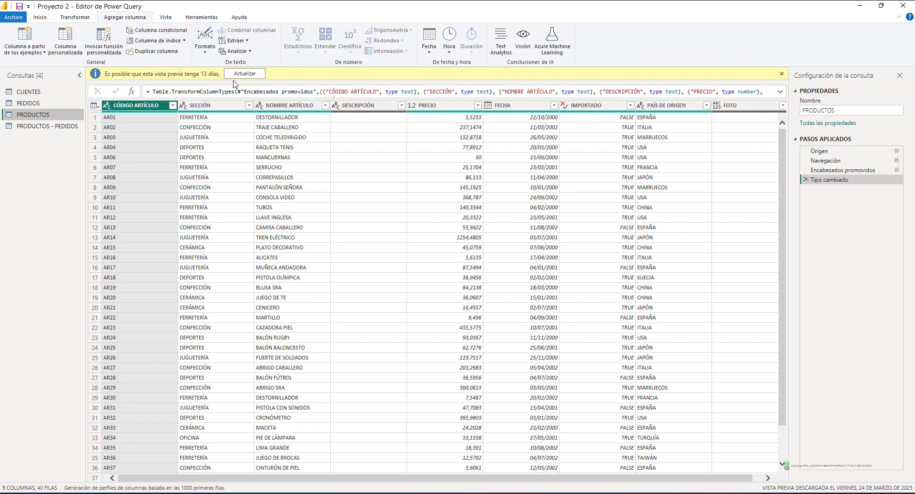
left_click(161, 30)
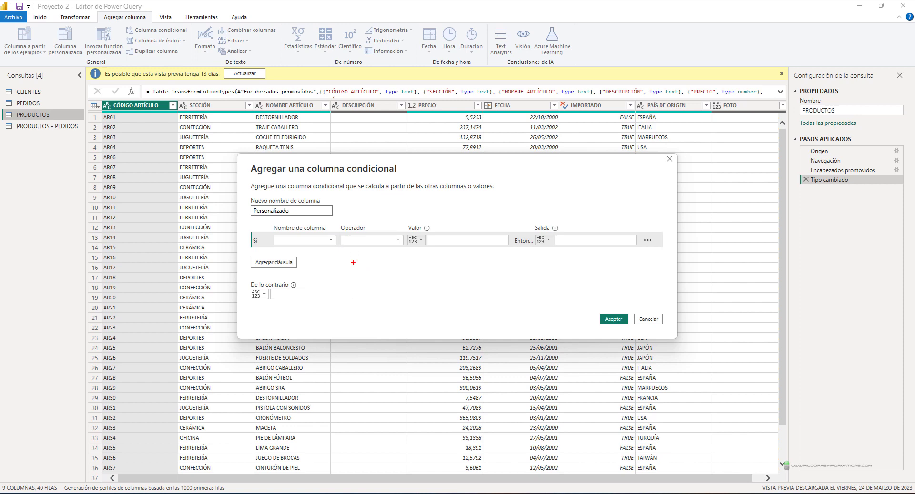
mouse_move(247, 226)
left_mouse_down()
mouse_move(296, 243)
mouse_move(676, 248)
left_mouse_up()
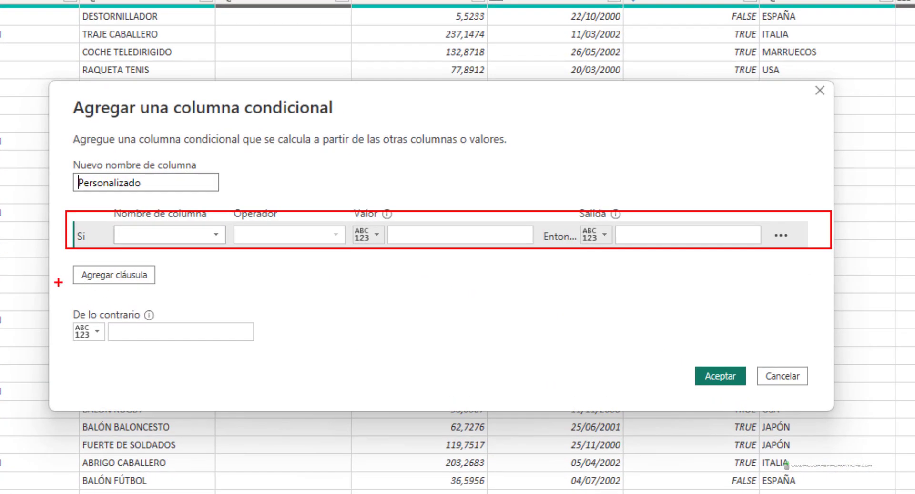
left_click_drag(241, 269, 342, 307)
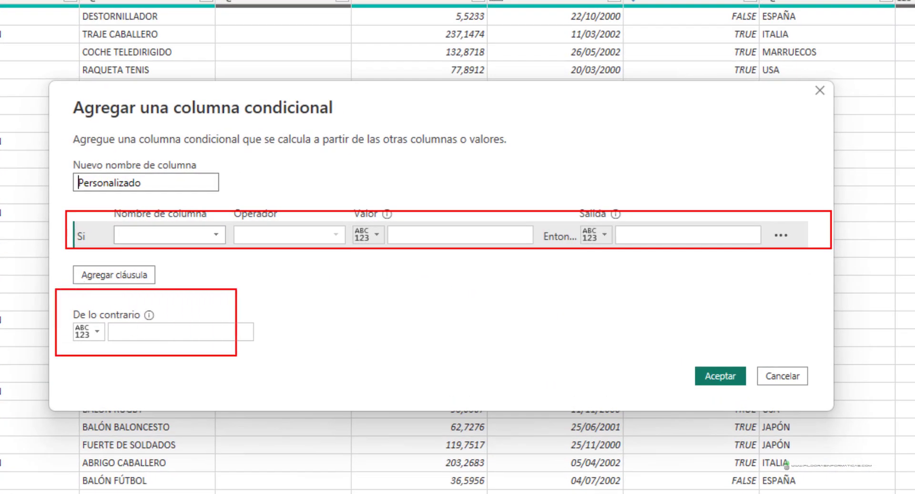
left_click_drag(236, 356, 272, 364)
left_click_drag(175, 310, 102, 246)
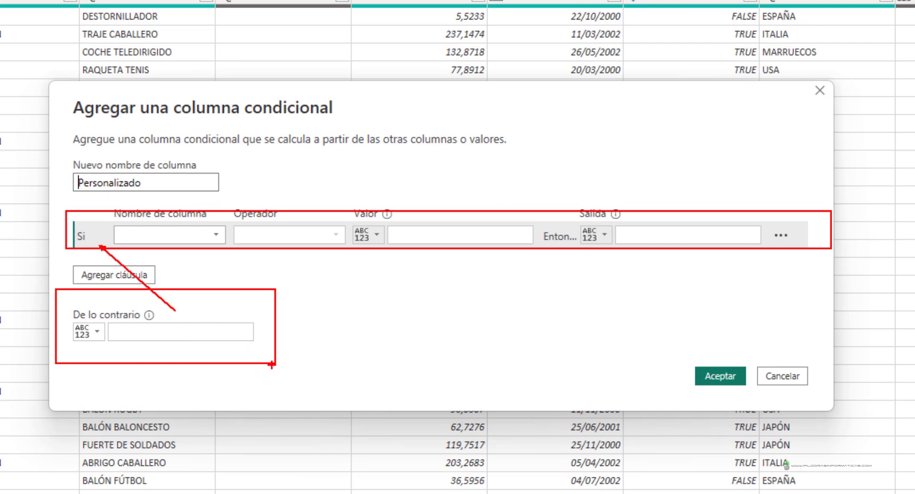
key("Escape")
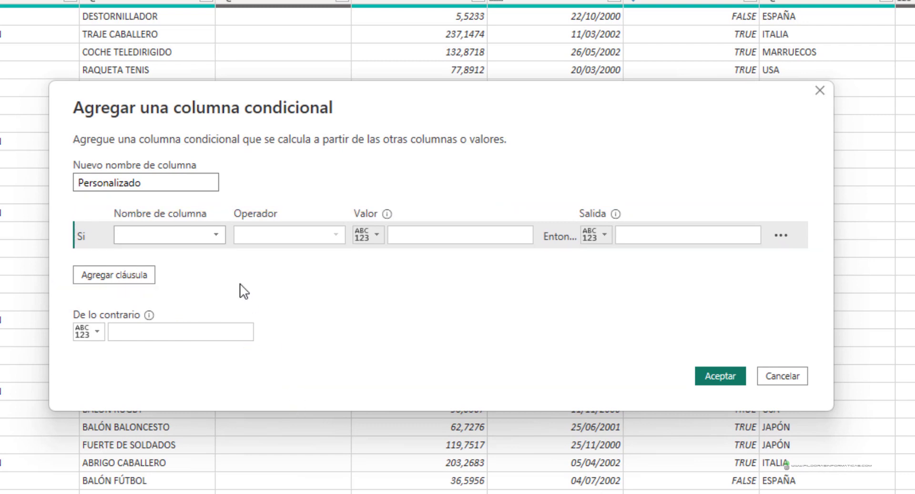
Define the first condition so that PRECIO "es mayor o igual que" 300 outputs CARO
left_click(200, 235)
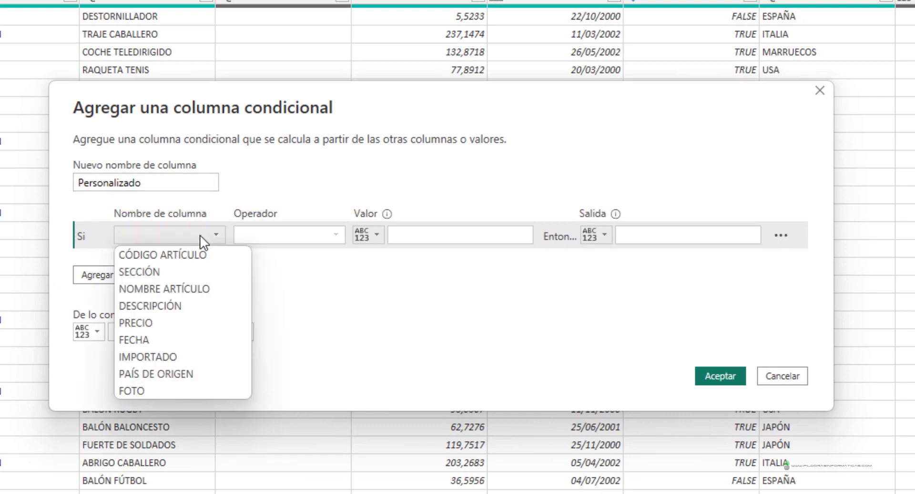
left_click(164, 325)
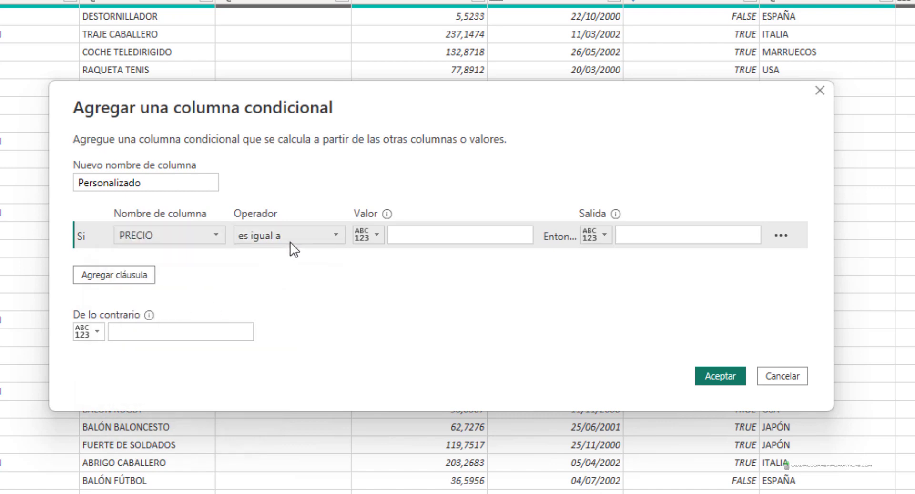
left_click(305, 238)
left_click(287, 311)
left_click(427, 234)
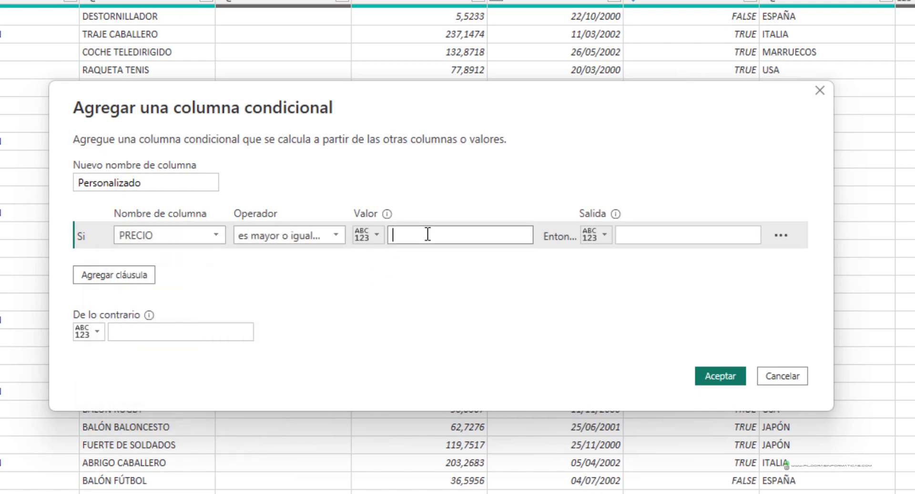
type("300")
left_click(650, 235)
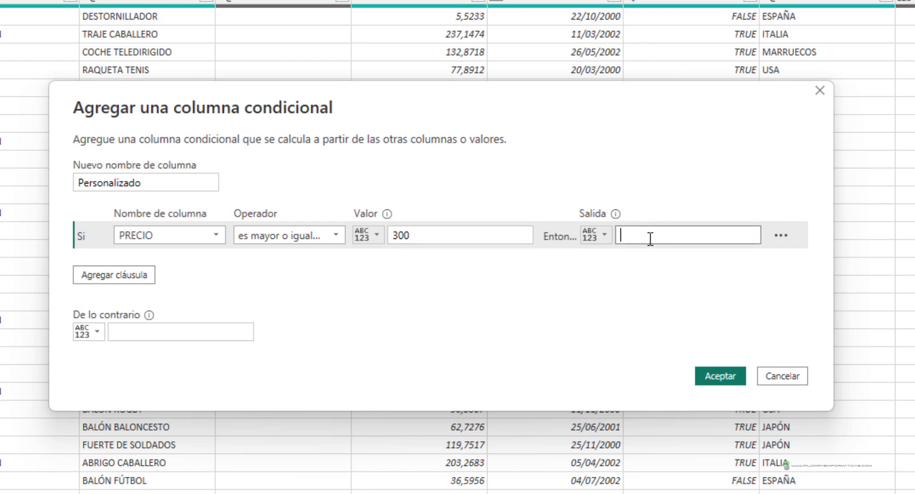
type("CARO")
Add a second clause so that PRECIO "es mayor o igual que" 100 outputs NORMAL, and set the otherwise value to BARATO
left_click(125, 270)
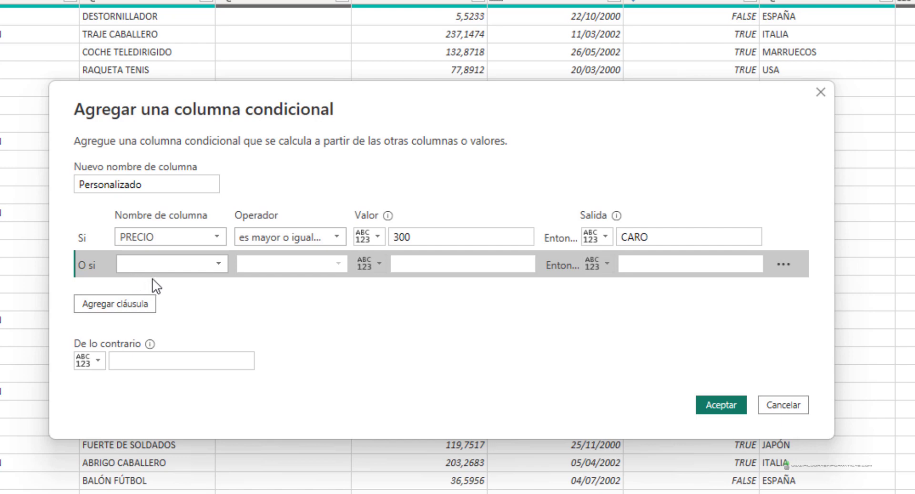
left_click(161, 265)
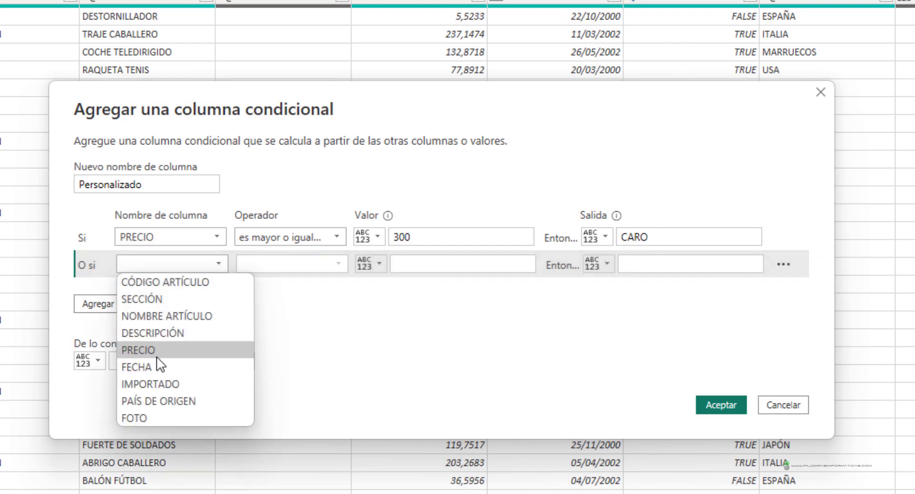
left_click(159, 353)
left_click(323, 262)
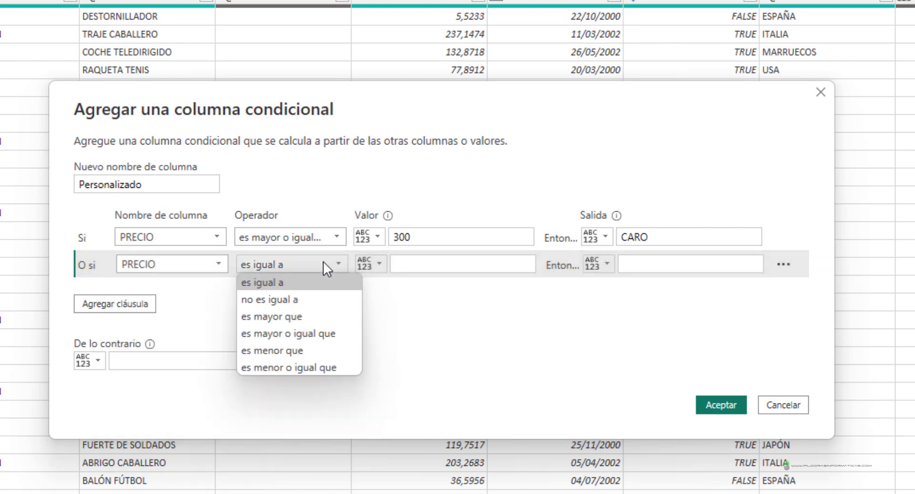
left_click(300, 333)
left_click(442, 261)
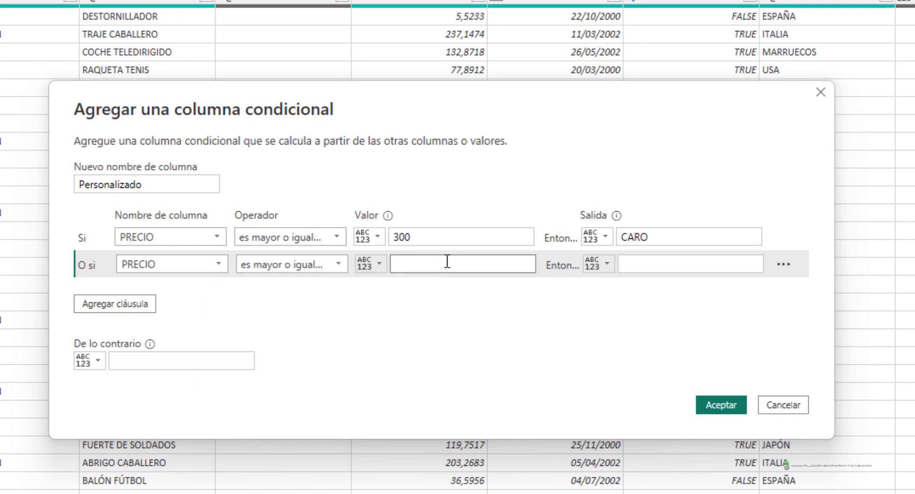
type("100")
left_click(628, 260)
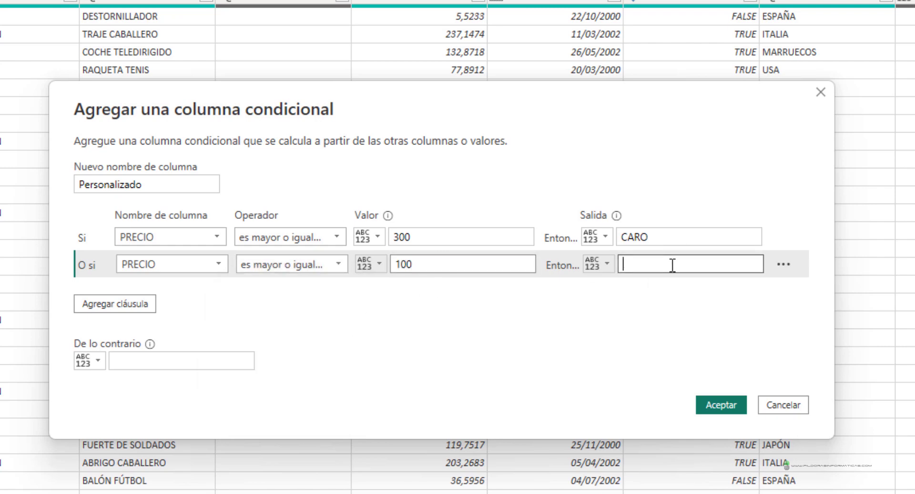
type("NORMAL")
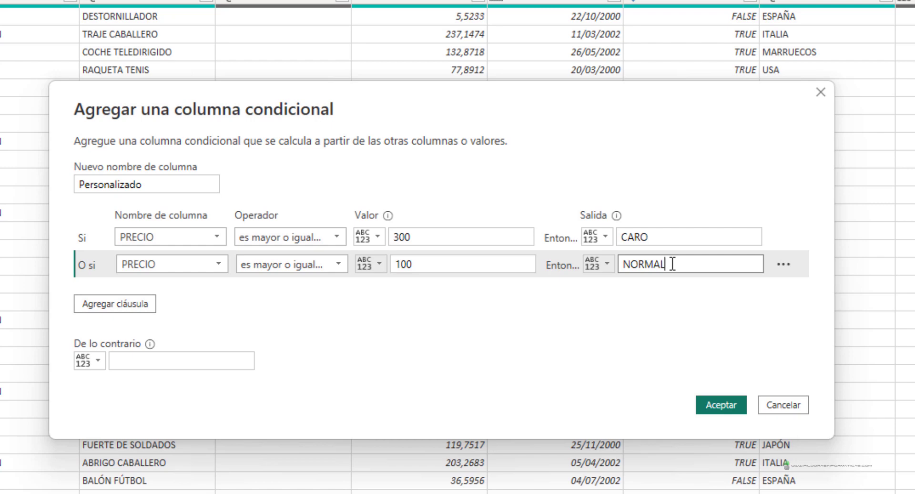
left_click(130, 358)
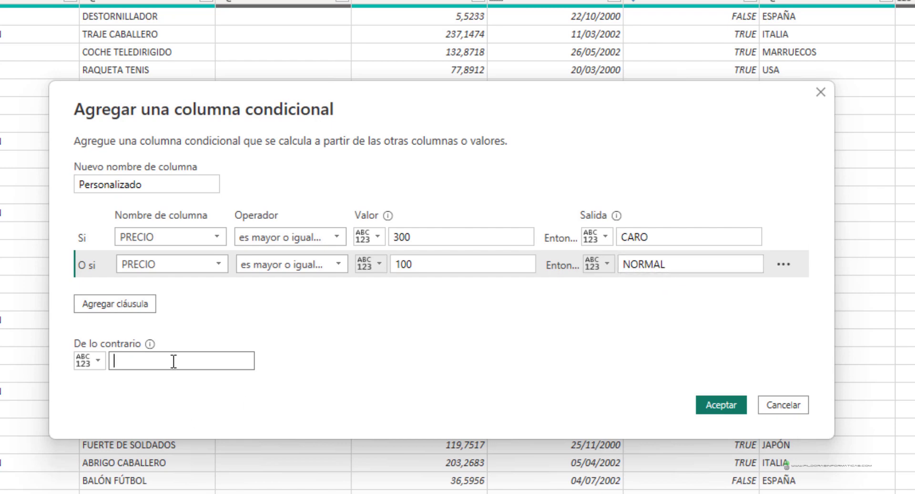
type("BARATO")
key("ctrl+2")
left_click_drag(37, 371, 37, 105)
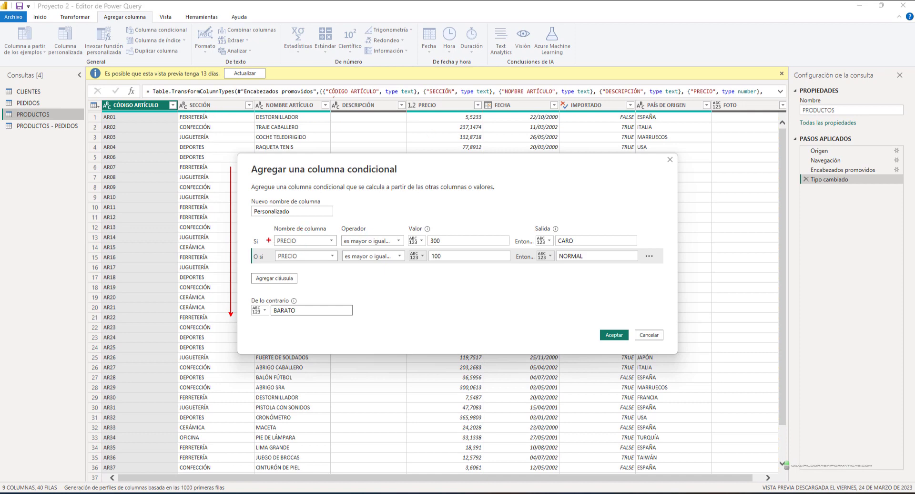
left_click_drag(251, 234, 628, 246)
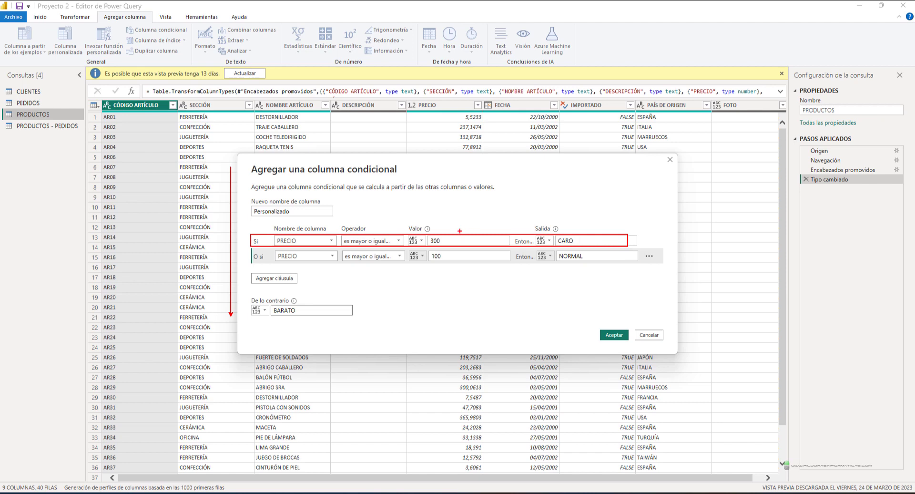
left_click_drag(615, 174, 582, 233)
left_click_drag(266, 256, 289, 324)
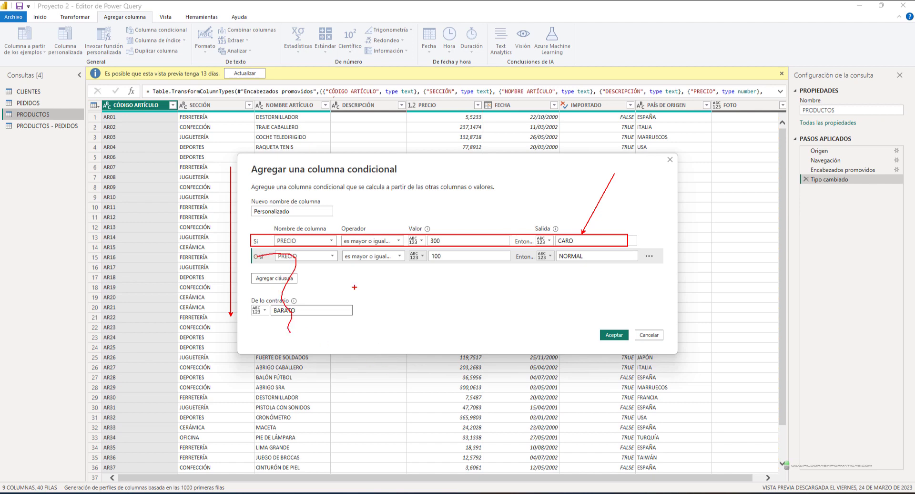
key("ctrl+z")
key("ctrl+z")
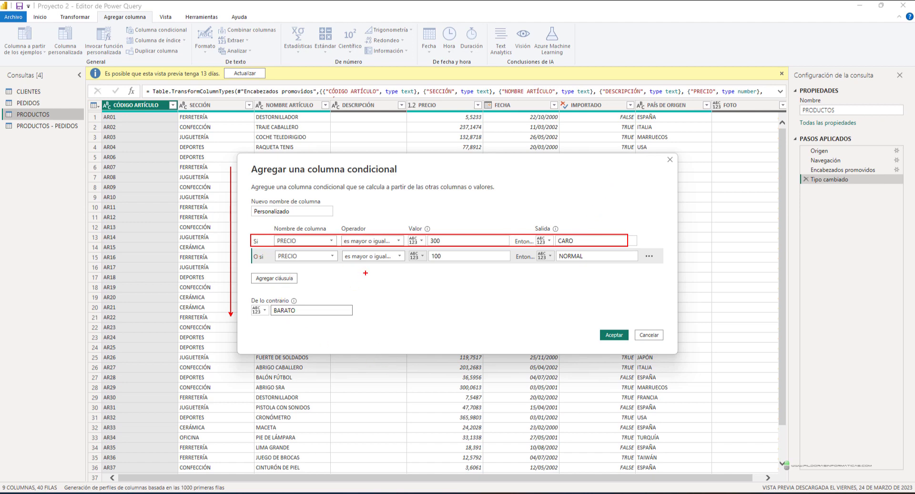
key("ctrl+z")
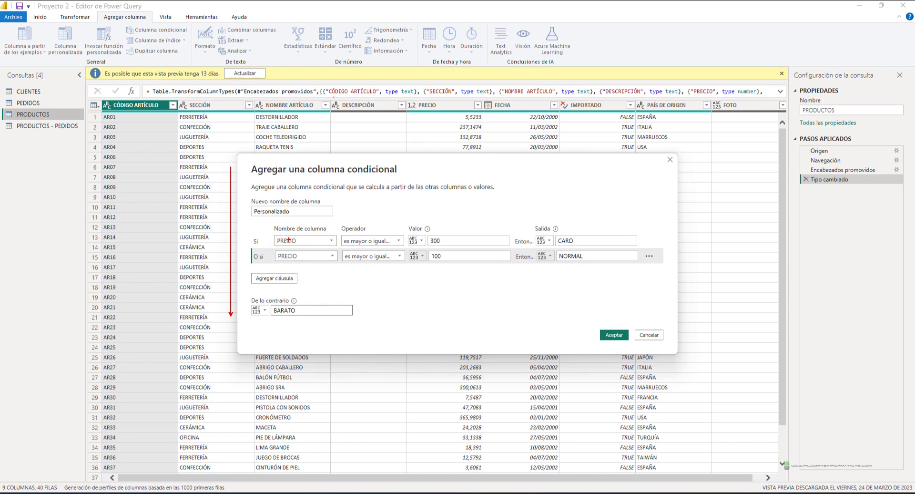
left_click_drag(269, 239, 639, 239)
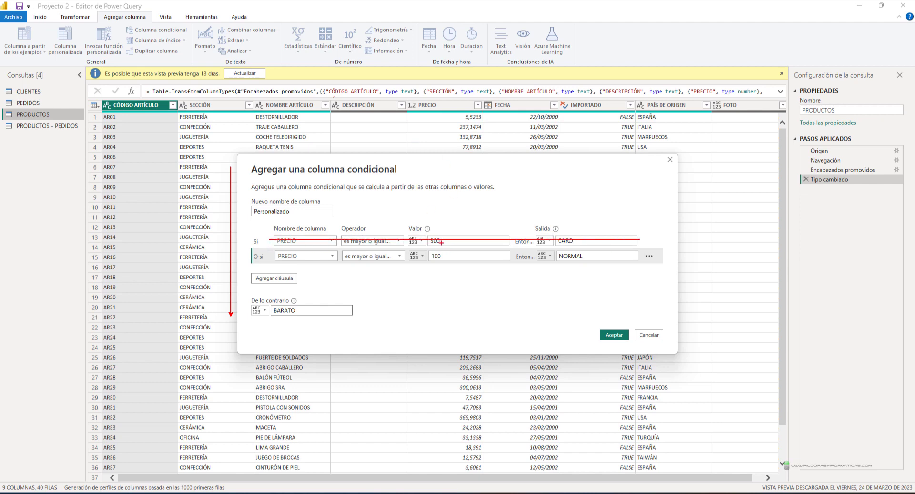
mouse_move(251, 247)
left_mouse_down()
mouse_move(282, 257)
mouse_move(652, 265)
left_mouse_up()
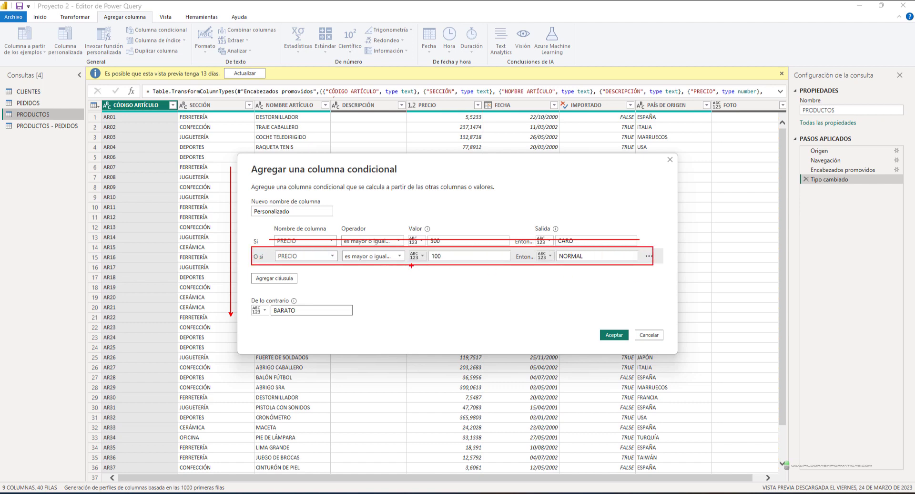
left_click_drag(570, 261, 562, 288)
left_click_drag(278, 287, 279, 333)
key("ctrl+z")
key("ctrl+z")
key("ctrl+z")
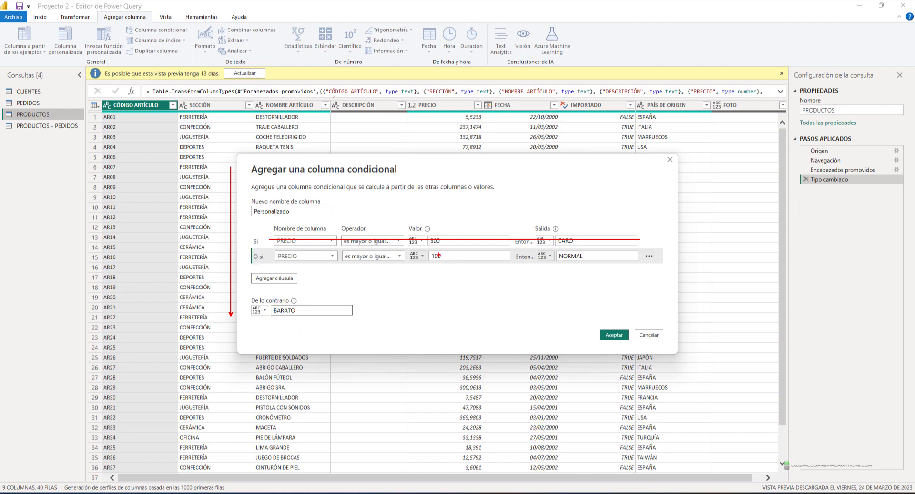
left_click_drag(275, 256, 646, 257)
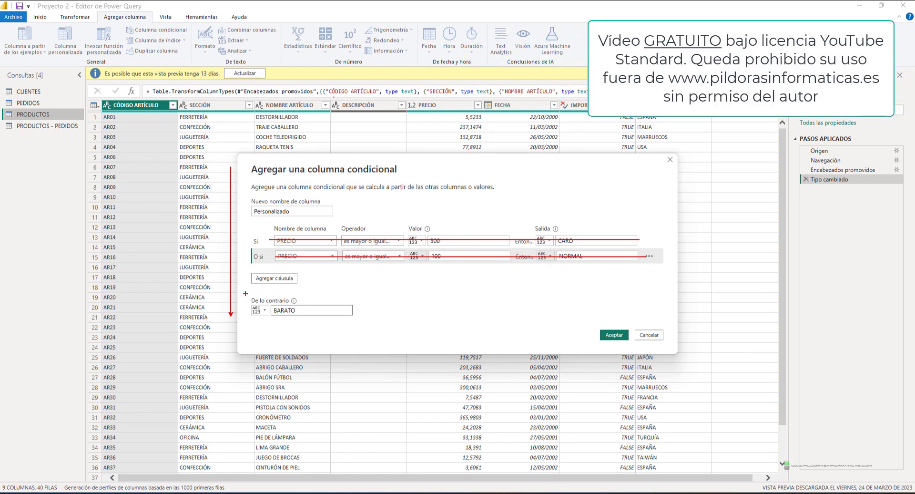
mouse_move(245, 293)
left_mouse_down()
mouse_move(305, 319)
mouse_move(366, 319)
left_mouse_up()
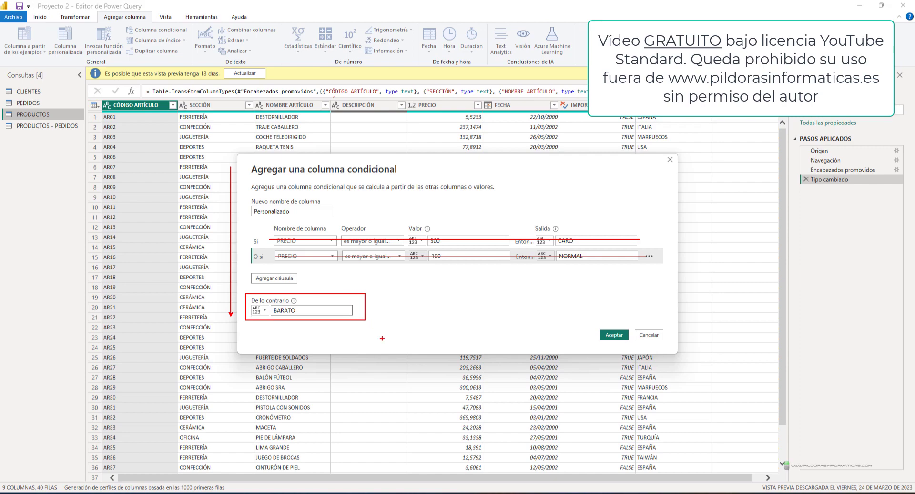
key("Escape")
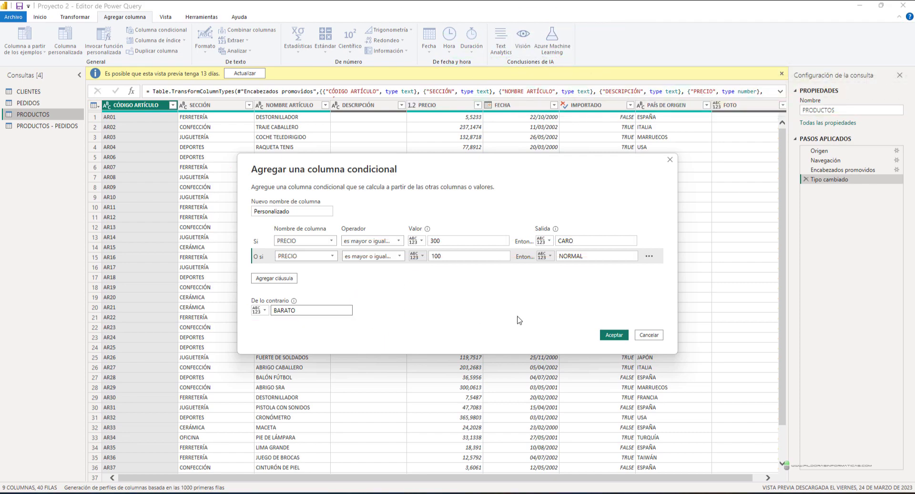
Create the conditional column and compare its ratings with the PRECIO values in the first product rows
left_click(613, 335)
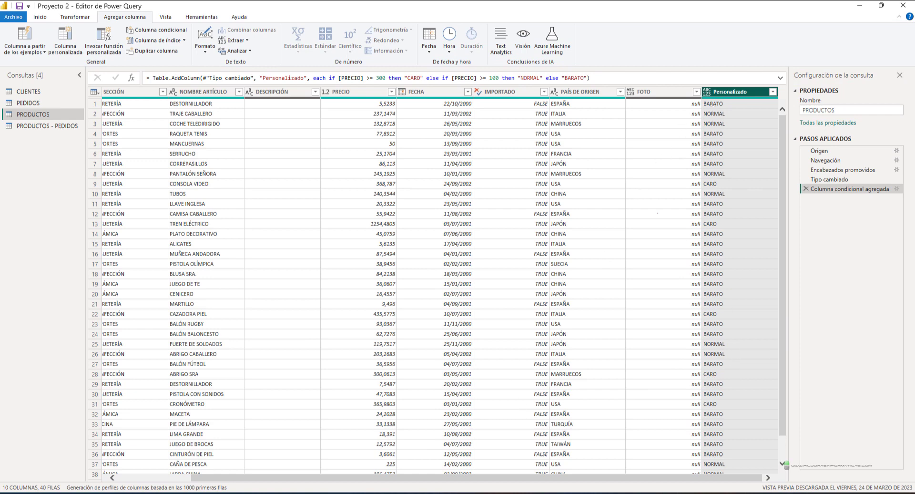
mouse_move(157, 98)
left_mouse_down()
mouse_move(747, 106)
mouse_move(768, 115)
mouse_move(778, 149)
mouse_move(777, 206)
left_mouse_up()
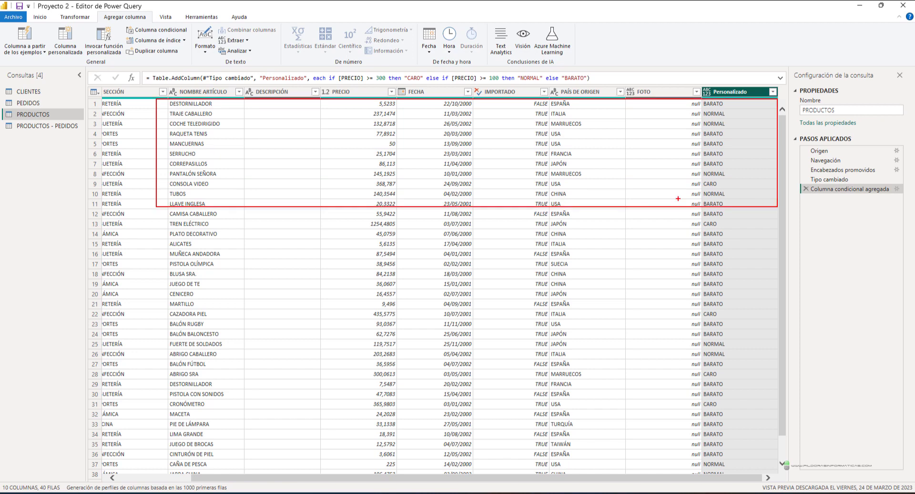
mouse_move(366, 180)
left_mouse_down()
mouse_move(406, 189)
mouse_move(697, 183)
left_mouse_up()
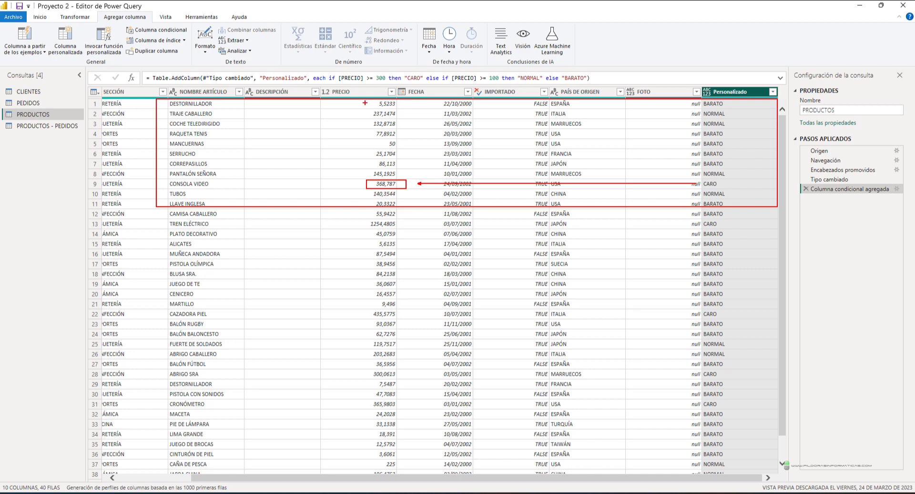
left_click_drag(324, 119, 740, 129)
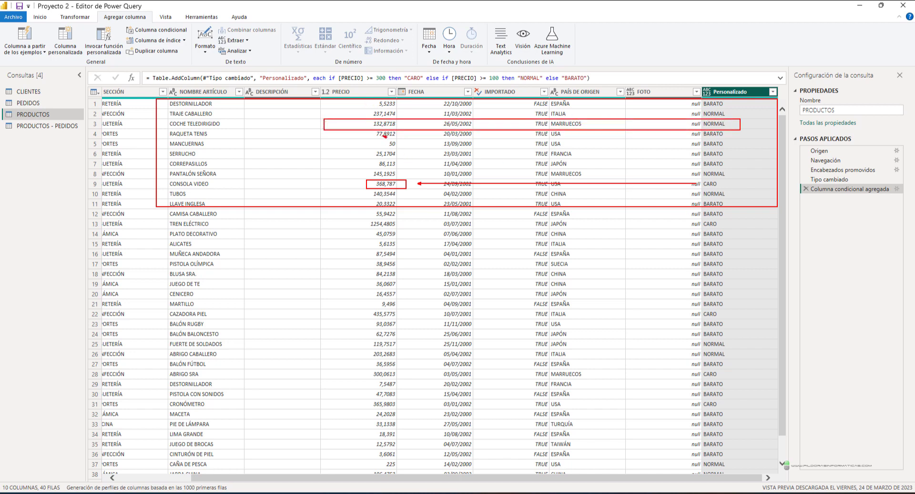
left_click_drag(384, 136, 405, 149)
key("Escape")
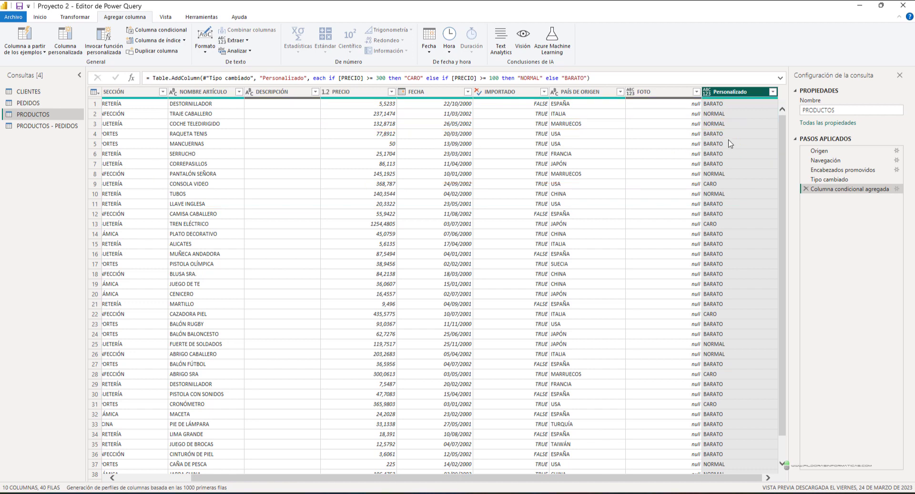
Rename the new conditional column in the PRODUCTOS query as VALORACIÓN
double_click(740, 93)
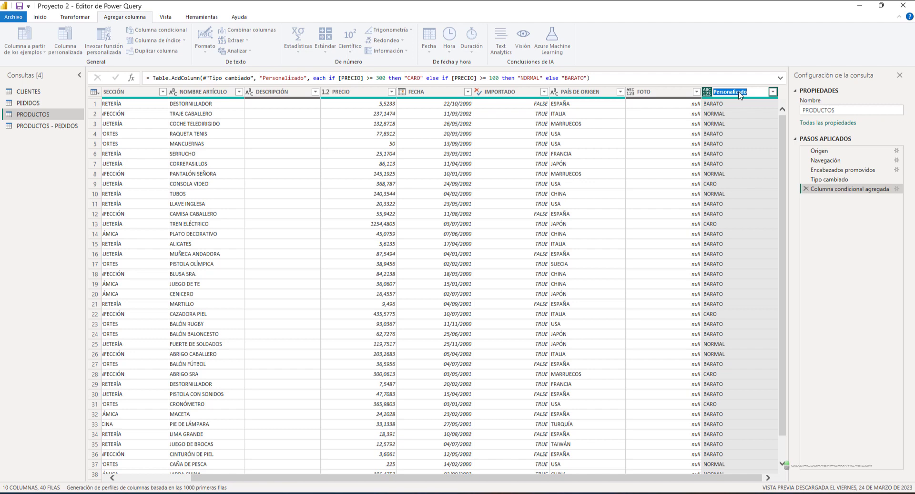
type("VALORACIÓN")
key("Return")
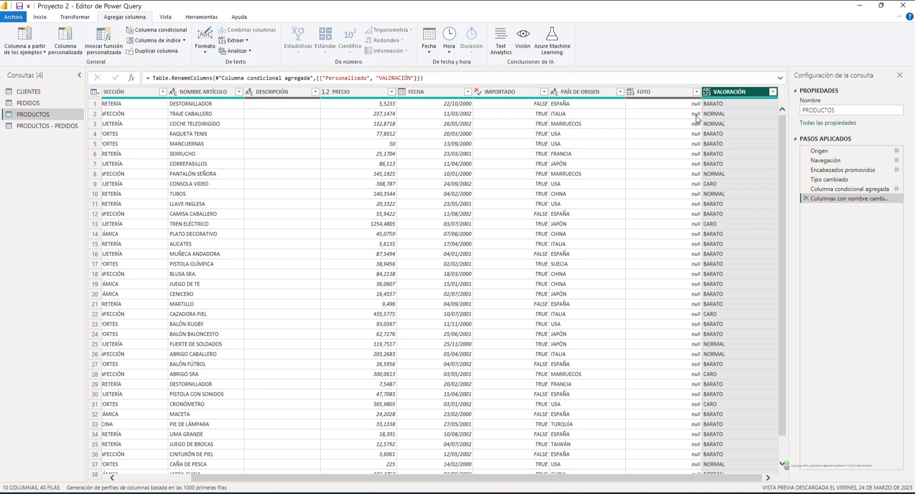
Close the query editor applying the pending changes, and locate the VALORACIÓN field in the report's PRODUCTOS table
left_click(46, 21)
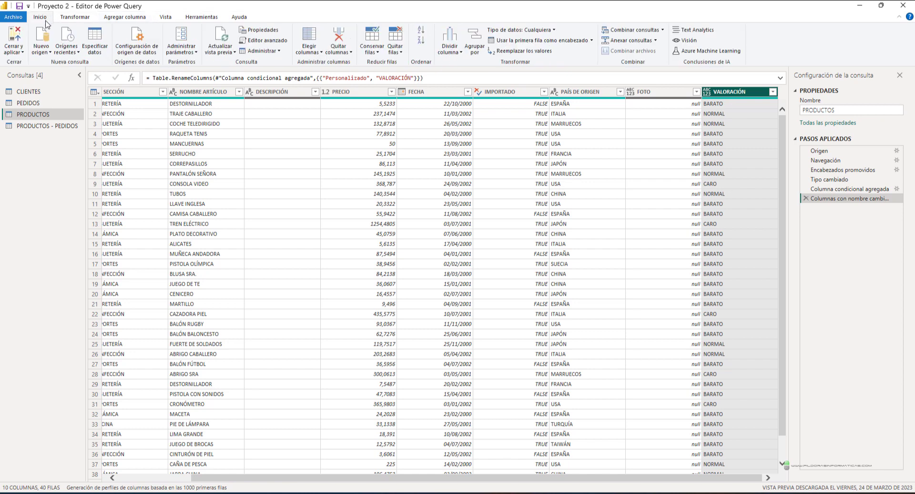
left_click(14, 51)
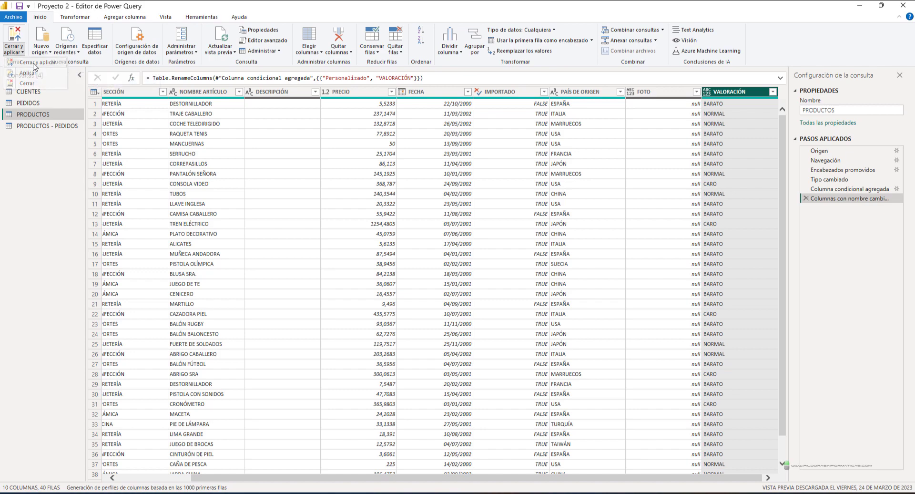
left_click(27, 83)
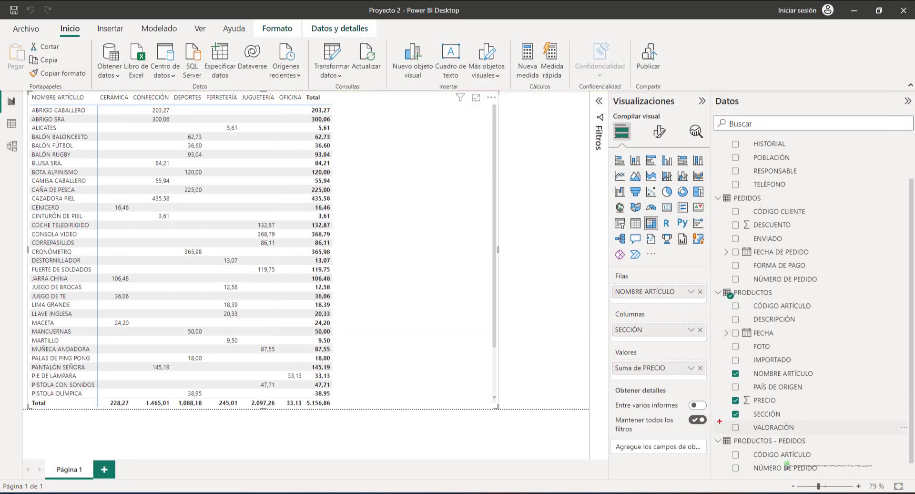
mouse_move(719, 421)
left_mouse_down()
mouse_move(818, 434)
mouse_move(885, 492)
left_mouse_up()
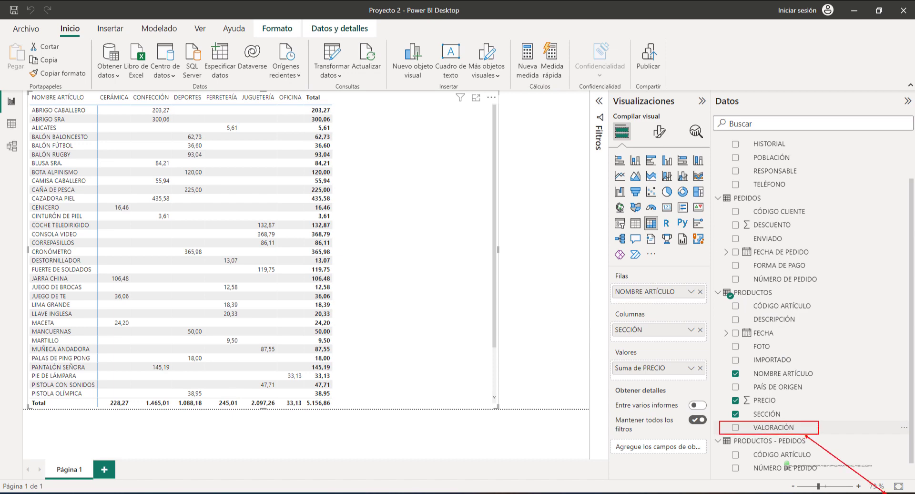
key("Escape")
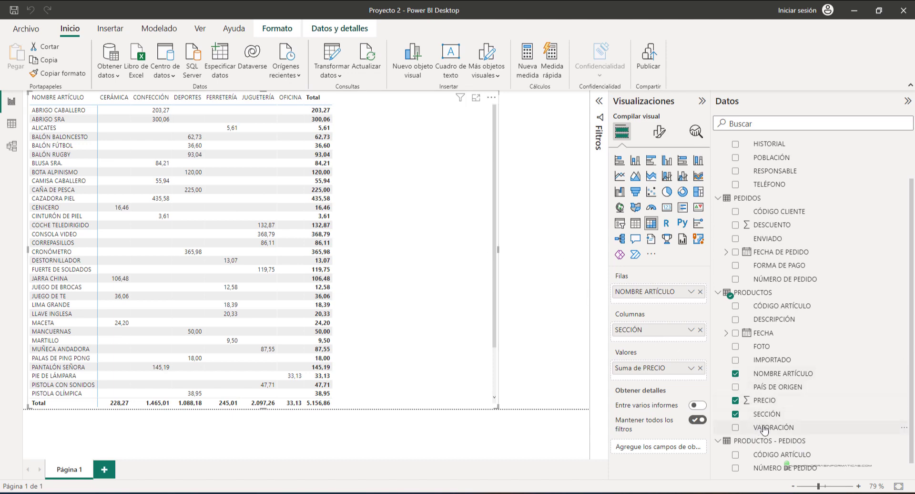
Add VALORACIÓN below NOMBRE ARTÍCULO in the matrix rows and check the ratings of ABRIGO CABALLERO and BALÓN FÚTBOL
left_click_drag(764, 429, 659, 303)
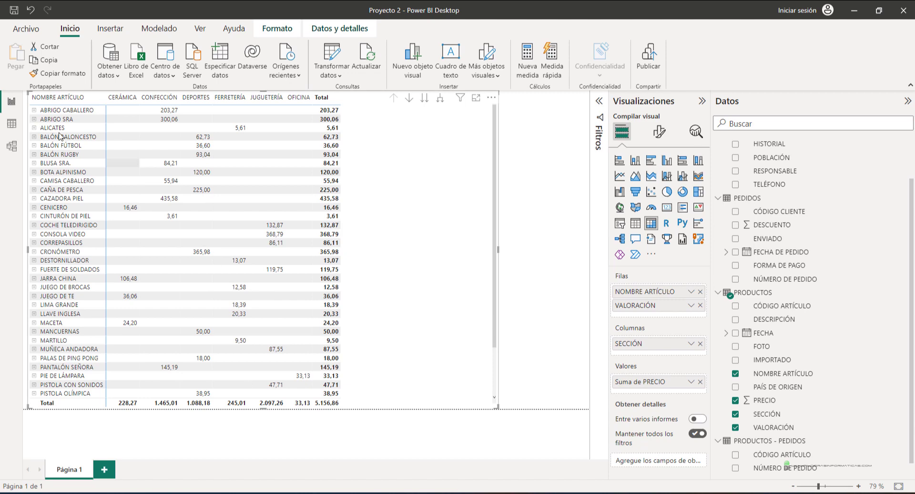
left_click(34, 111)
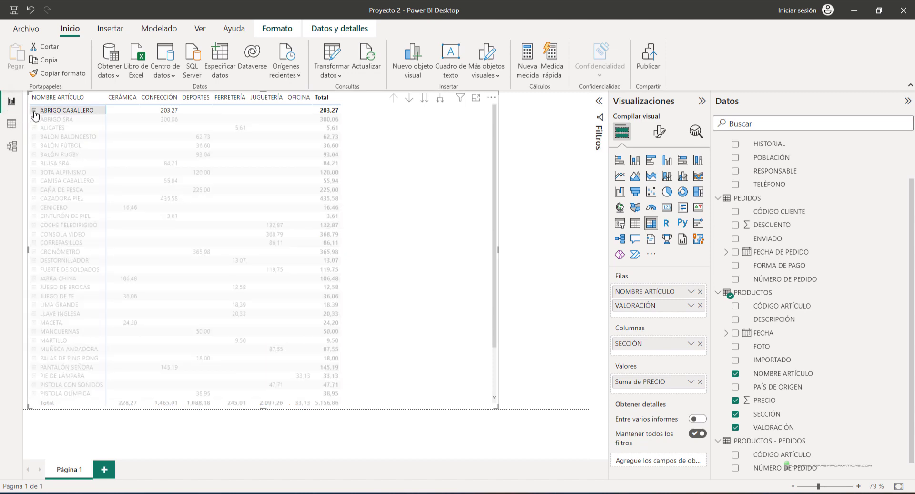
left_click(33, 110)
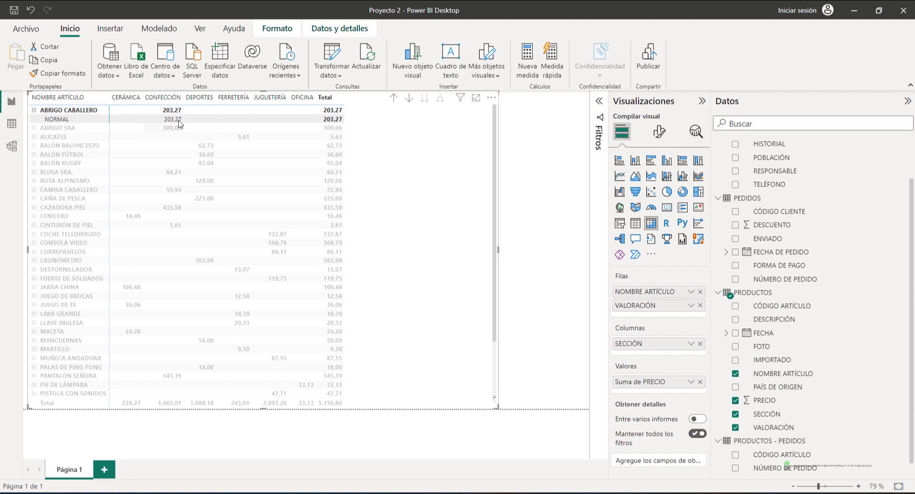
left_click(34, 110)
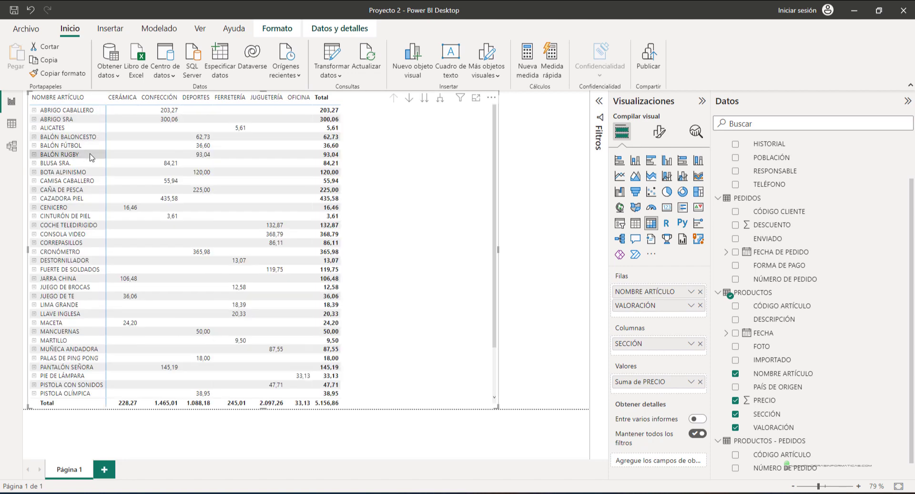
left_click(34, 145)
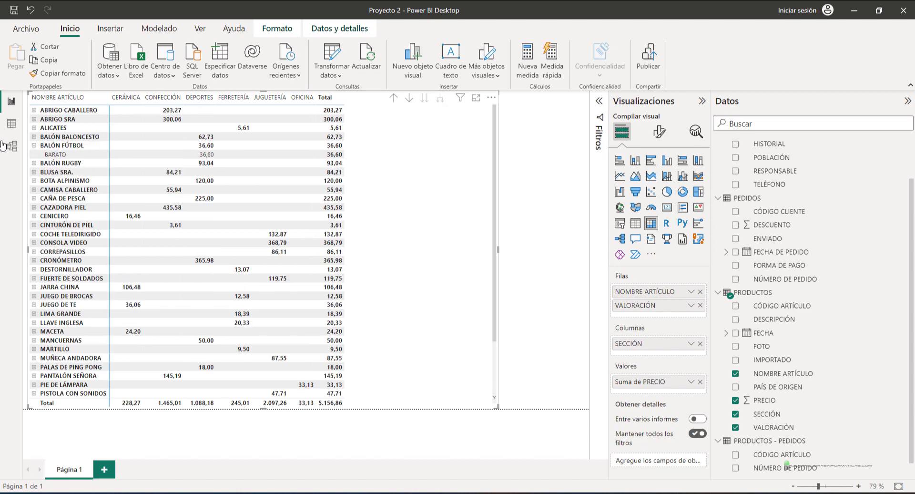
left_click(34, 145)
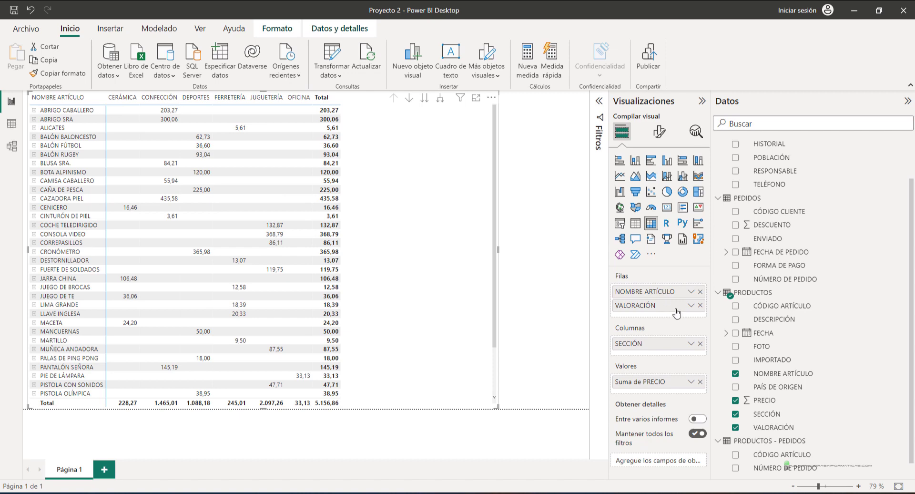
Reorder the matrix row fields so that VALORACIÓN is the outer level above NOMBRE ARTÍCULO
left_click_drag(648, 308, 651, 288)
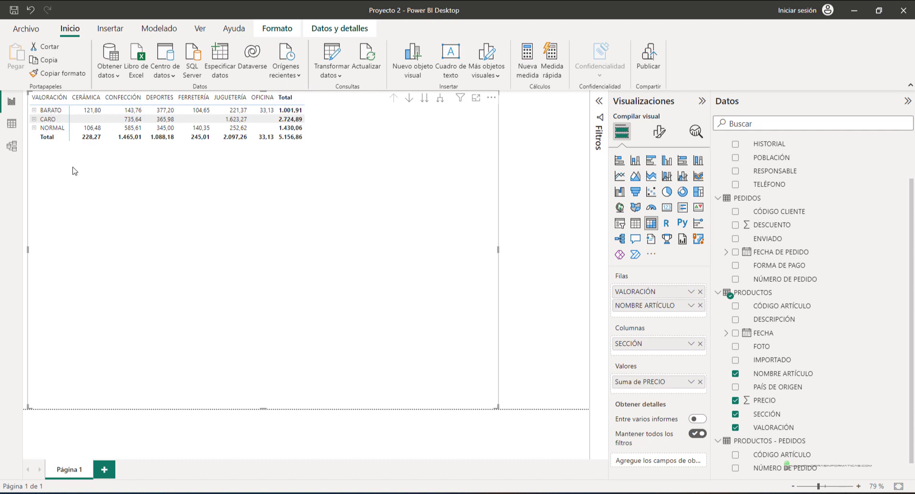
left_click_drag(29, 103, 75, 140)
key("Escape")
left_click_drag(25, 88, 71, 102)
key("Escape")
Expand the CARO and NORMAL groups in the matrix, and look through the BARATO articles before collapsing that group again
left_click(34, 119)
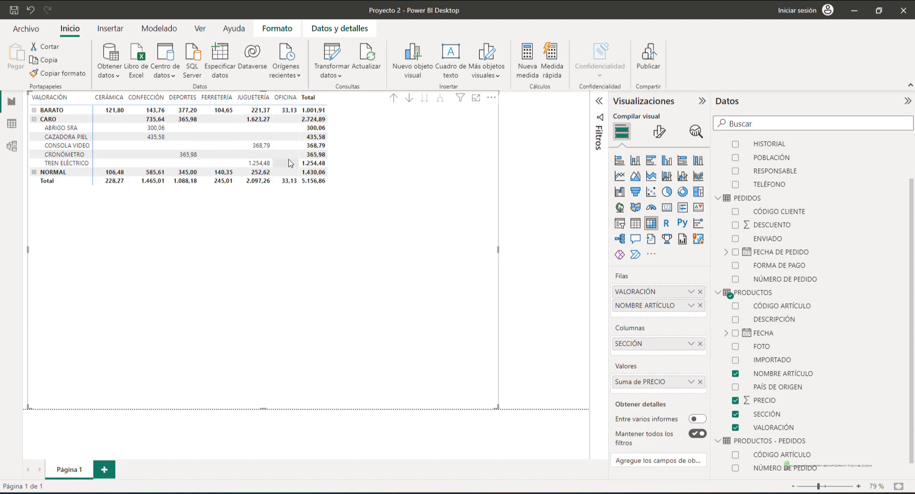
left_click(34, 172)
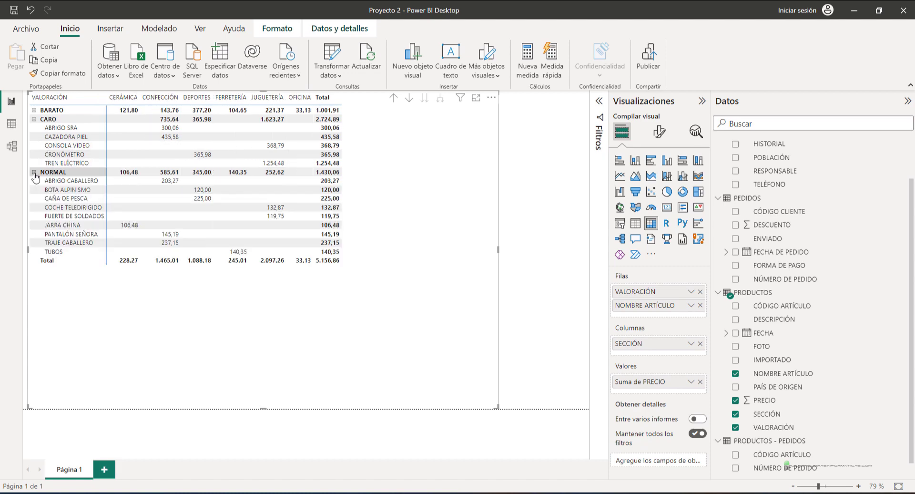
left_click(34, 110)
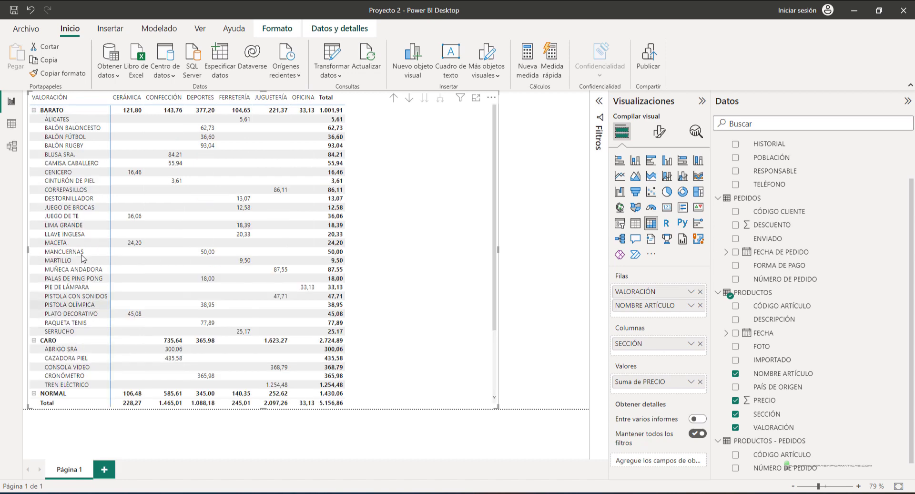
left_click(33, 110)
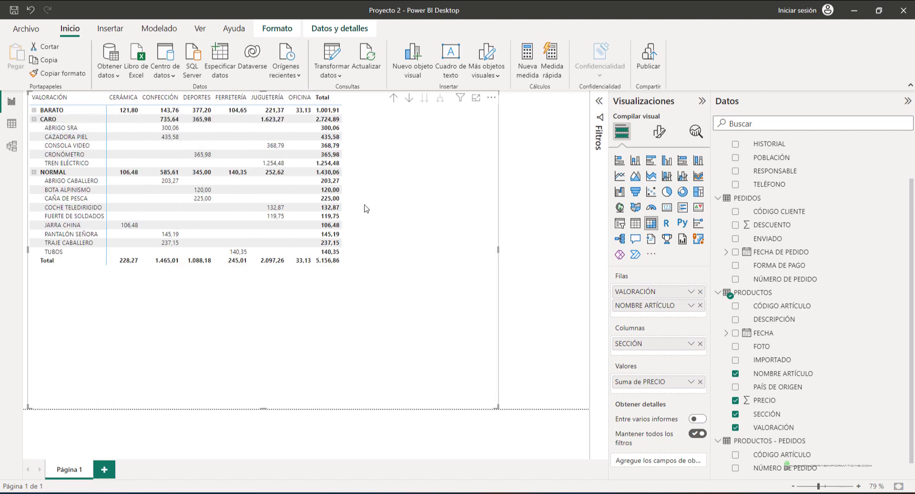
Open the model view and examine how the data is divided among CLIENTES, PEDIDOS, PRODUCTOS - PEDIDOS and PRODUCTOS
left_click(12, 146)
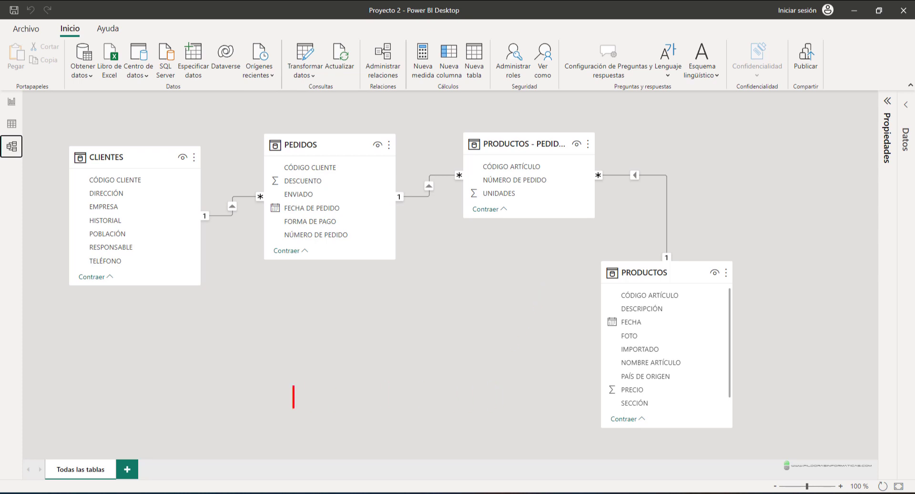
type("MODULZARIZA")
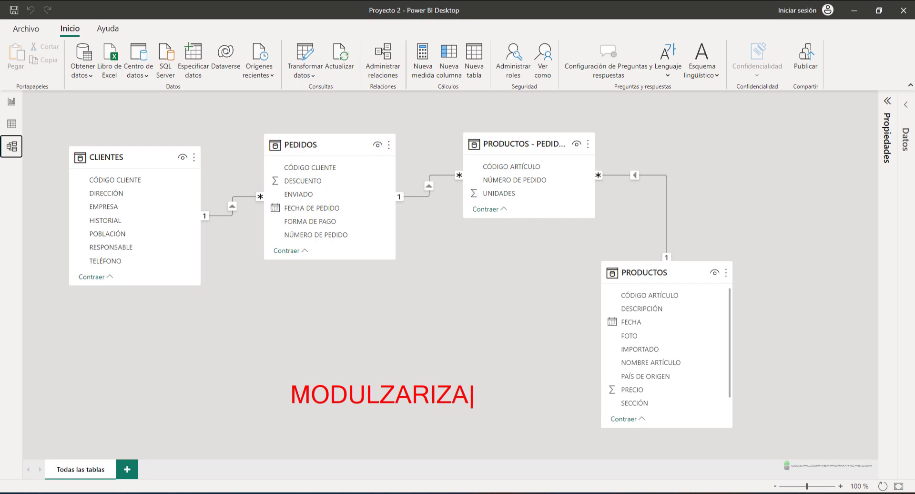
type("CION")
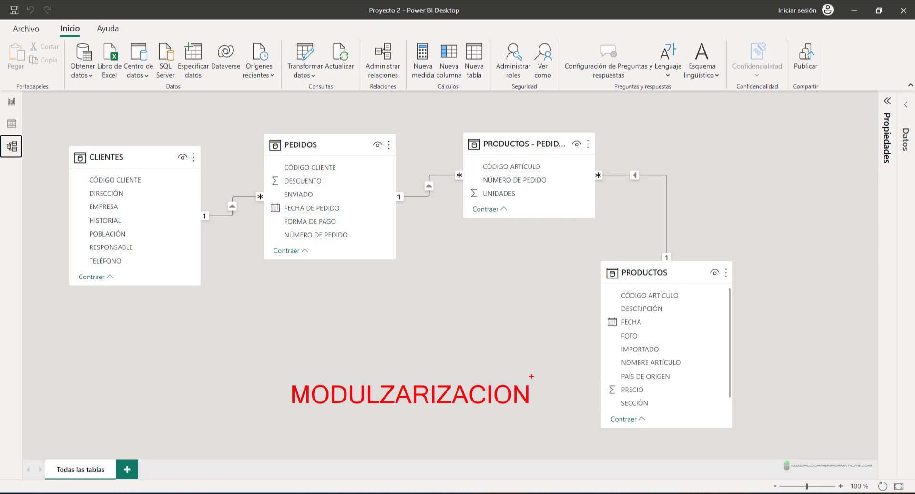
left_click_drag(513, 377, 521, 368)
left_click_drag(46, 125, 222, 323)
mouse_move(254, 116)
left_mouse_down()
mouse_move(364, 286)
mouse_move(408, 307)
left_mouse_up()
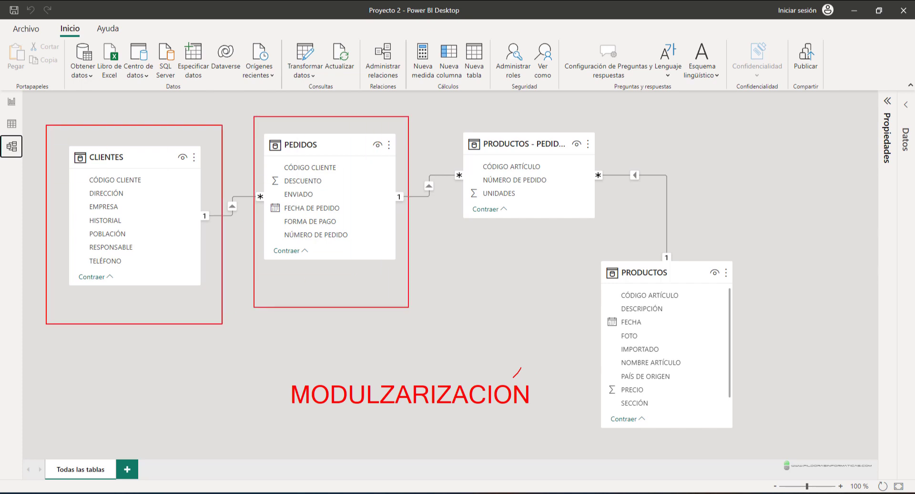
mouse_move(449, 125)
left_mouse_down()
mouse_move(527, 160)
mouse_move(656, 245)
mouse_move(724, 455)
left_mouse_up()
key("Escape")
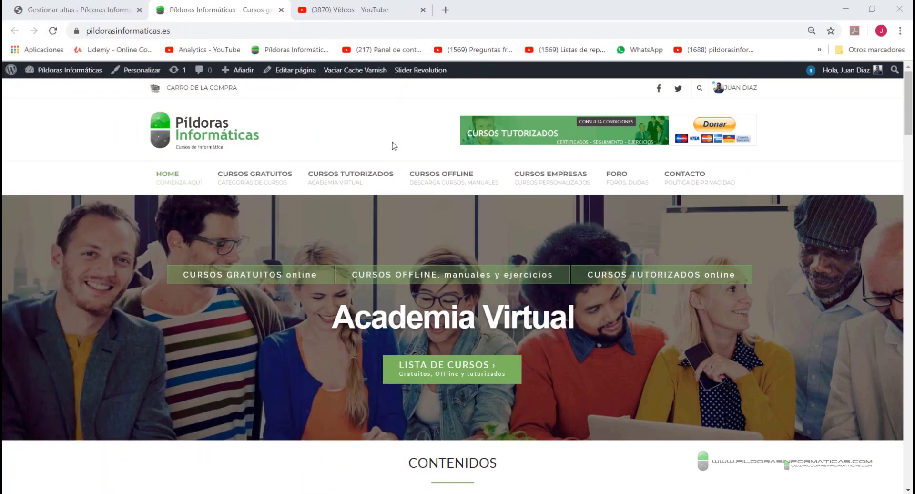
left_click_drag(80, 41, 171, 41)
left_click_drag(210, 155, 303, 205)
key("Escape")
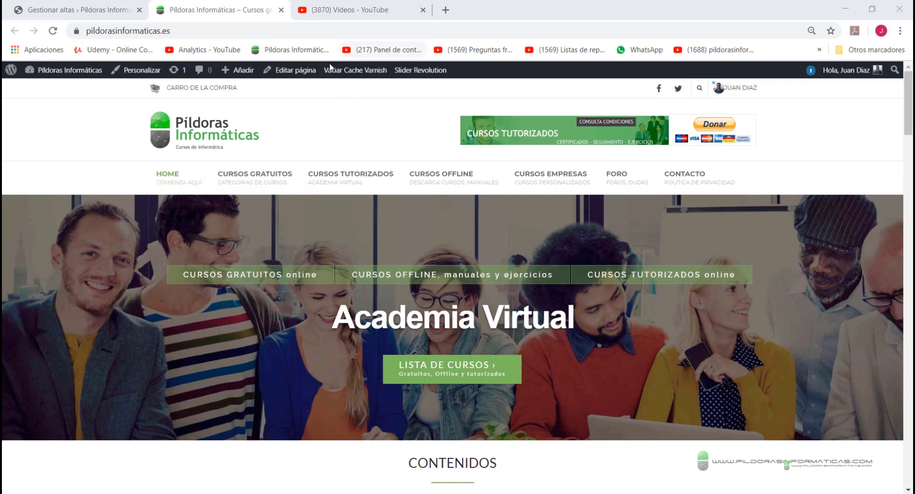
mouse_move(261, 173)
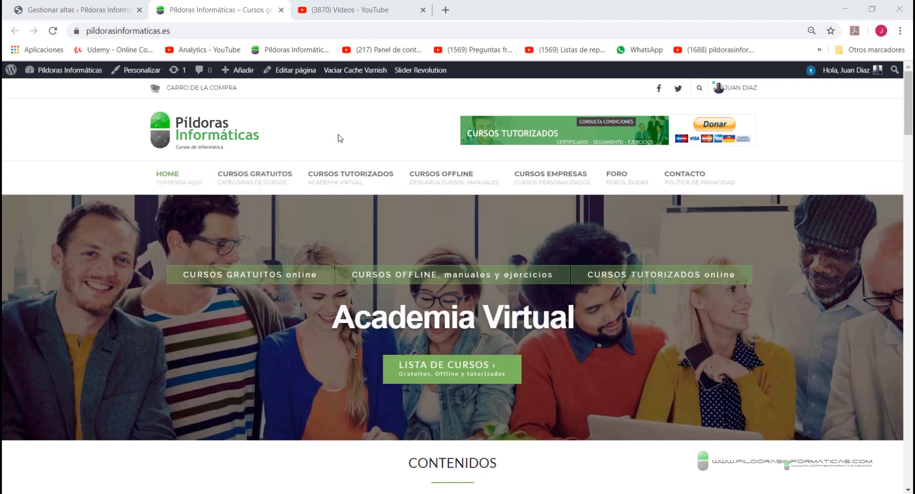
key("ctrl+2")
left_click_drag(403, 161, 511, 197)
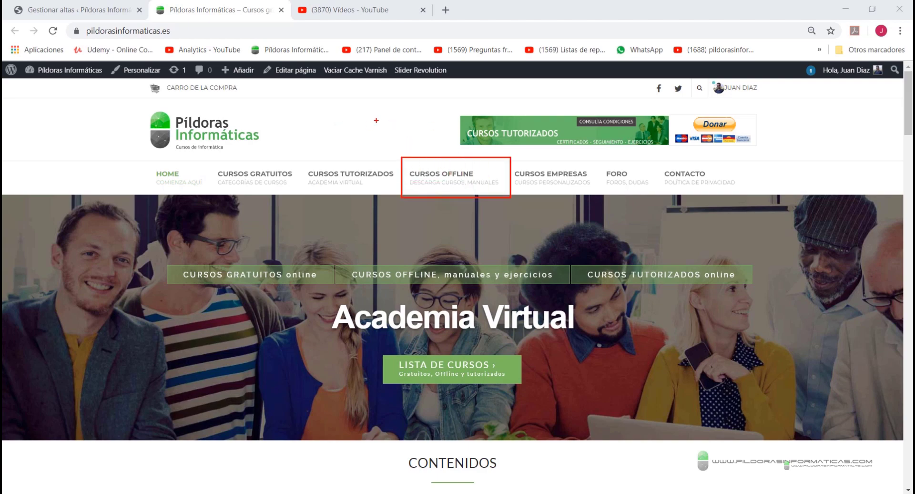
key("e")
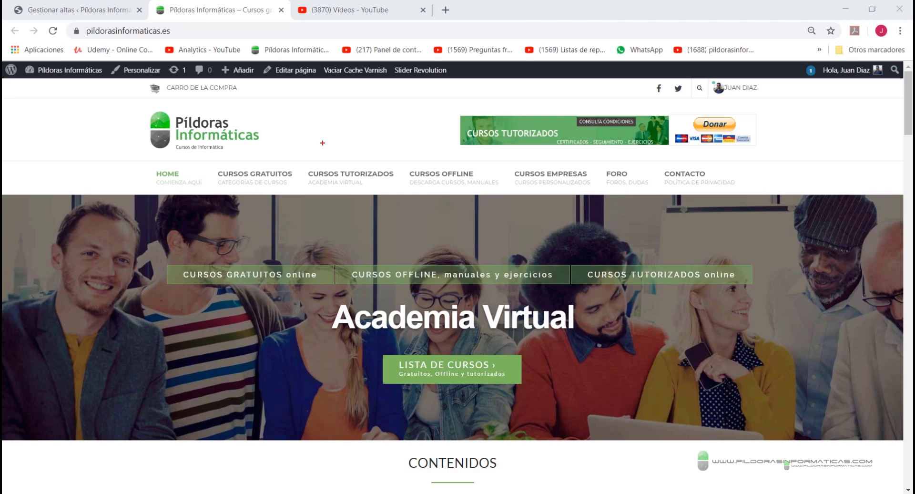
mouse_move(300, 152)
left_mouse_down()
mouse_move(396, 190)
mouse_move(402, 206)
left_mouse_up()
left_click_drag(289, 118, 310, 149)
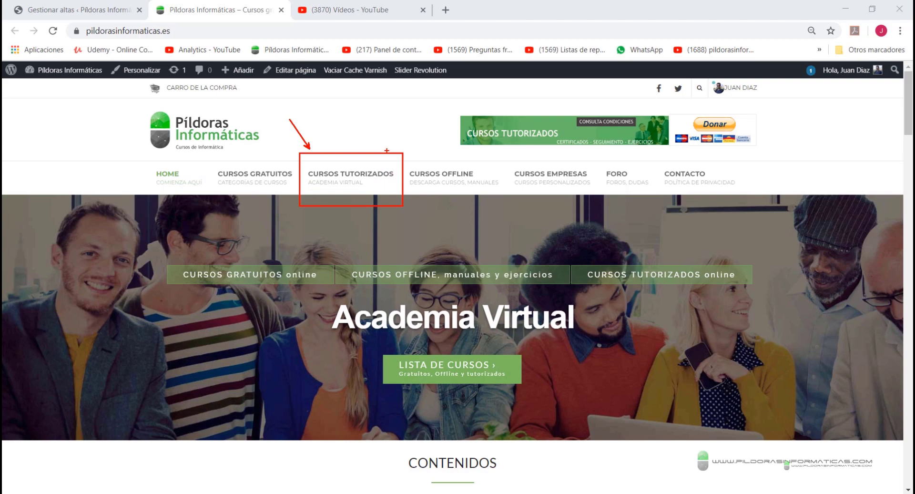
left_click_drag(387, 150, 401, 121)
key("Escape")
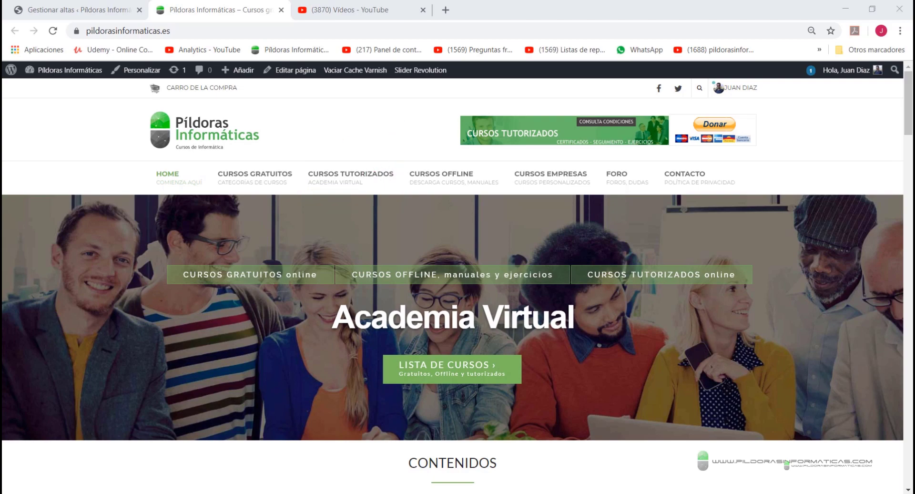